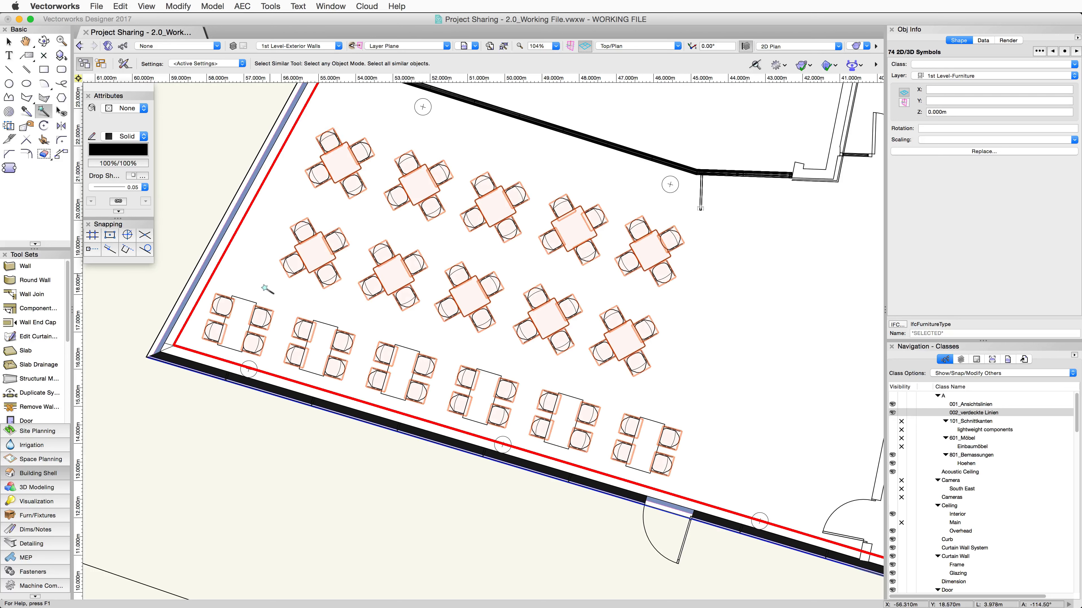
Add the rectangular tables to the selection, check out all selected dining furniture symbols, and deselect them
left_click(242, 317, "shift")
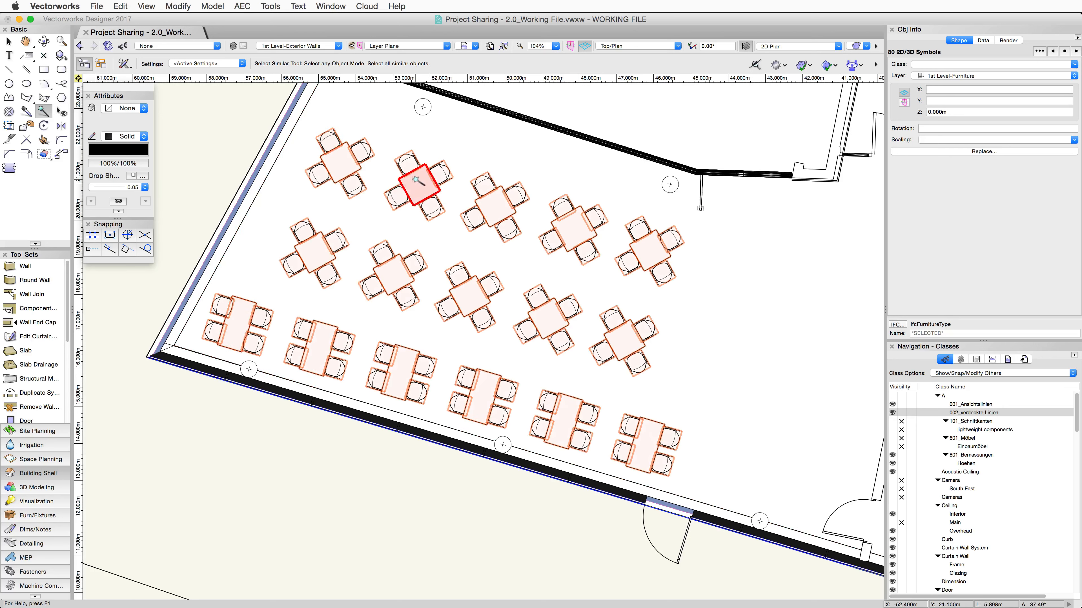
right_click(414, 179)
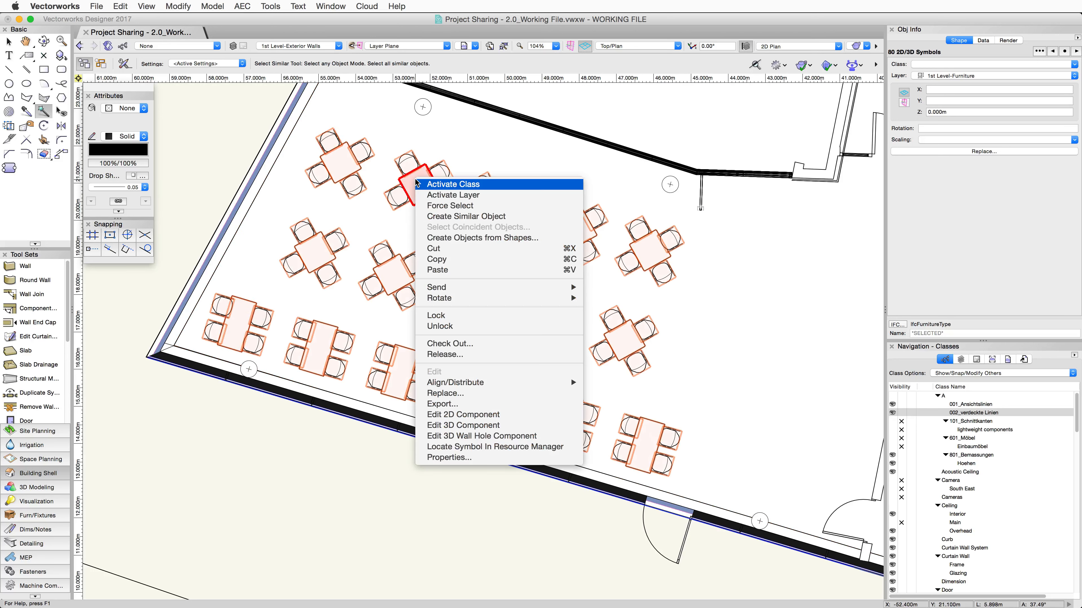
left_click(493, 344)
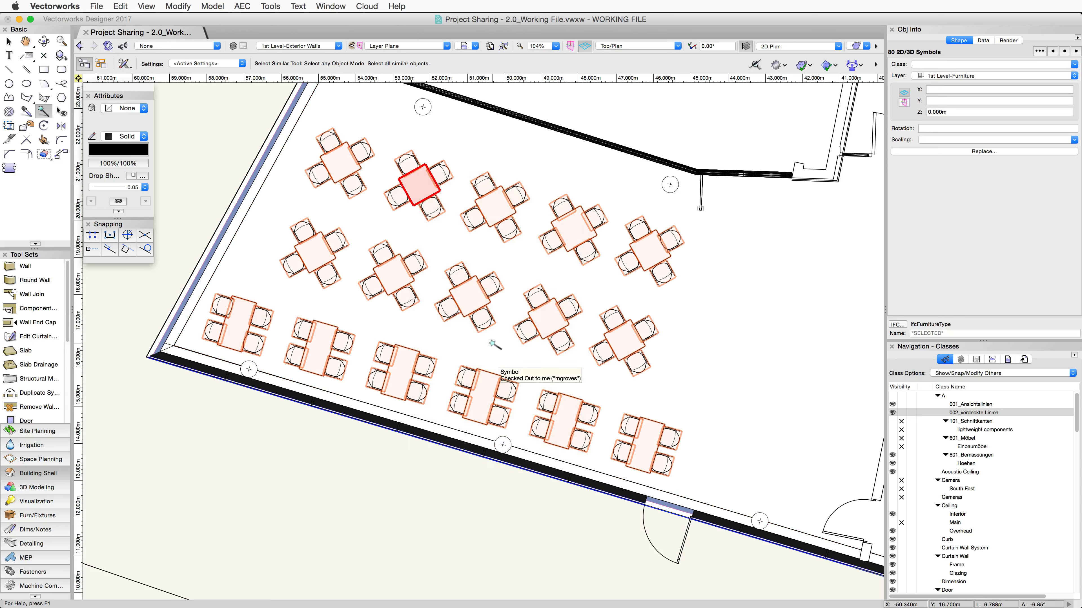
key("x")
key("x")
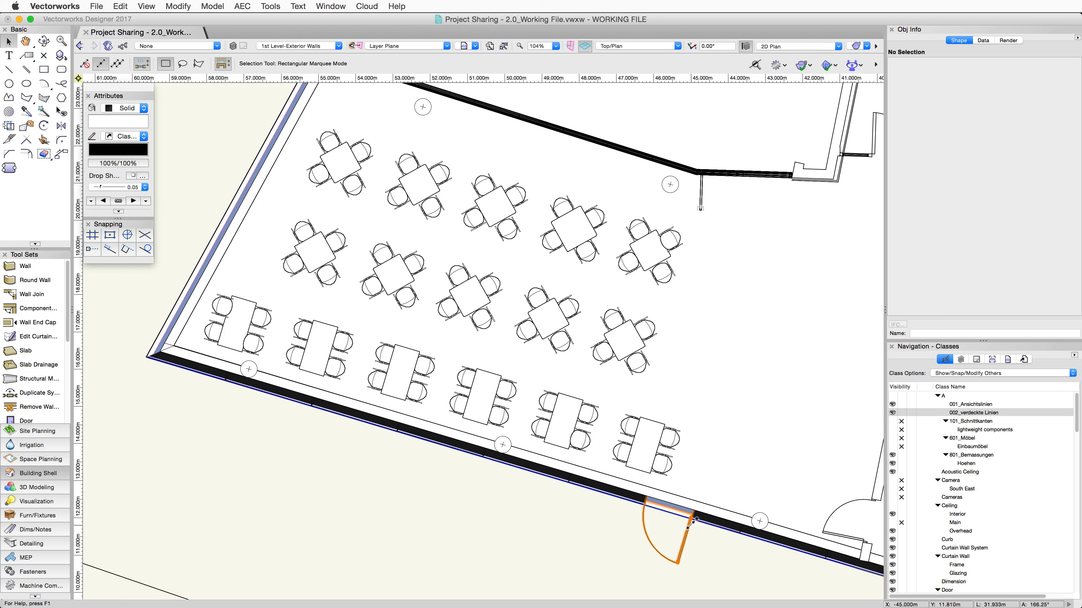
Try to move the exterior door along the lower wall, declining the checkout of the wall and door
left_click_drag(692, 521, 631, 502)
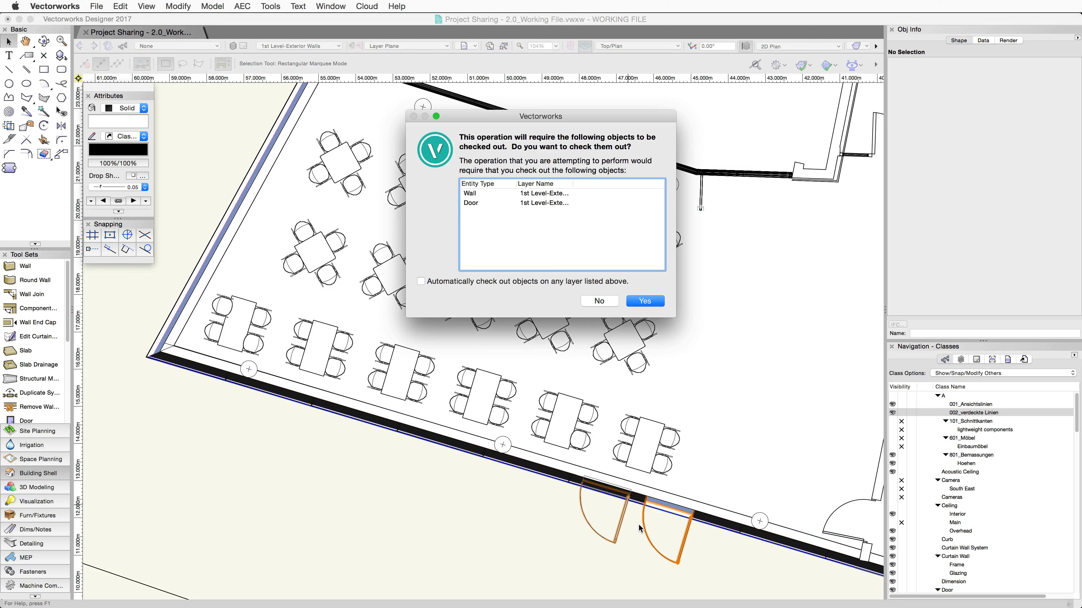
left_click(607, 302)
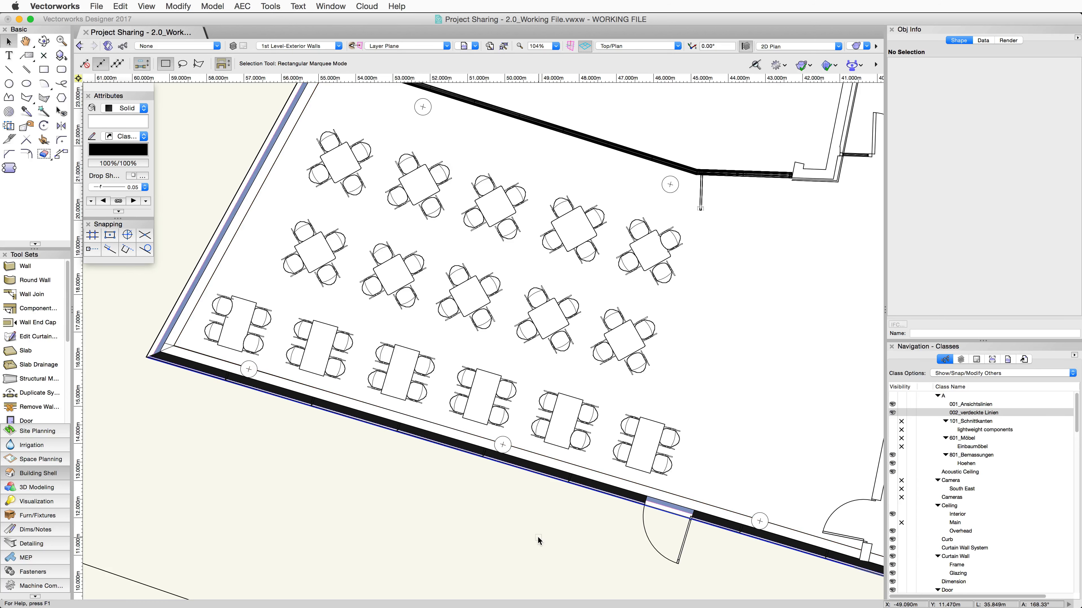
Set the project sharing display to highlight only the objects checked out by the current user
left_click(149, 8)
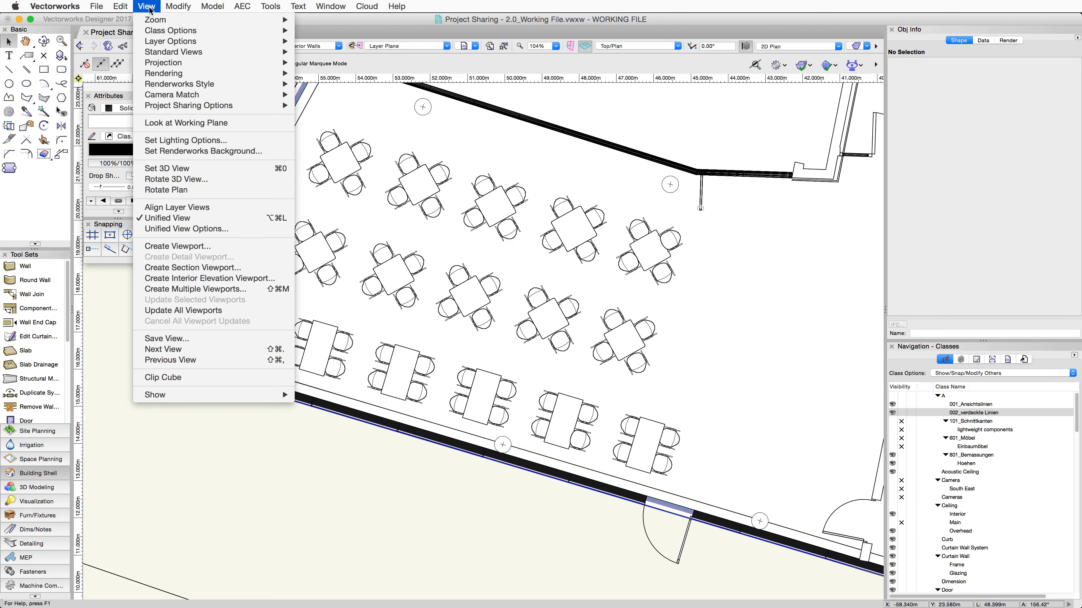
mouse_move(228, 111)
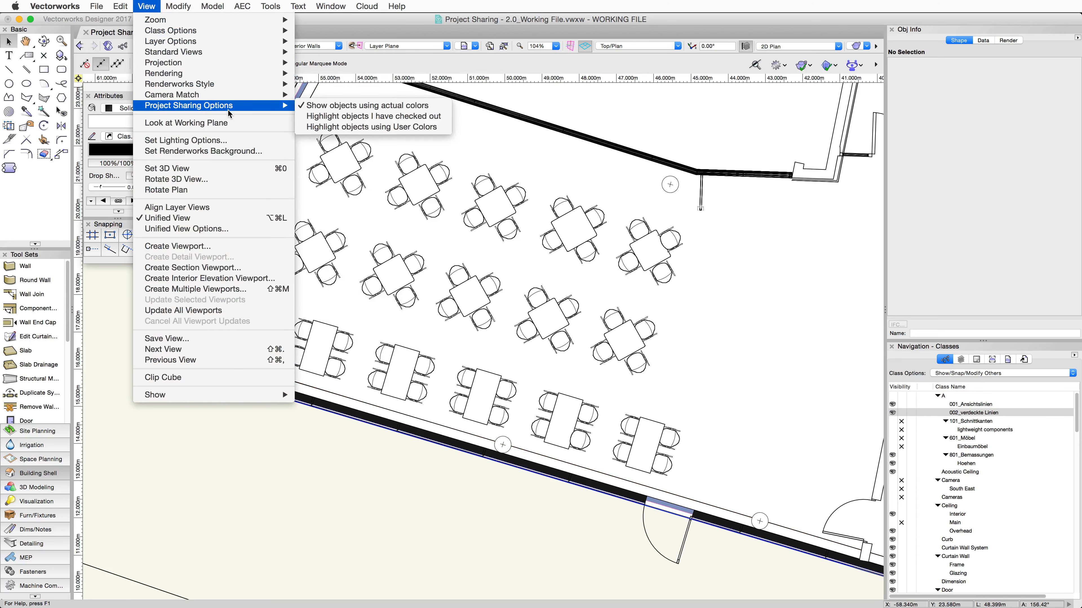
left_click(301, 117)
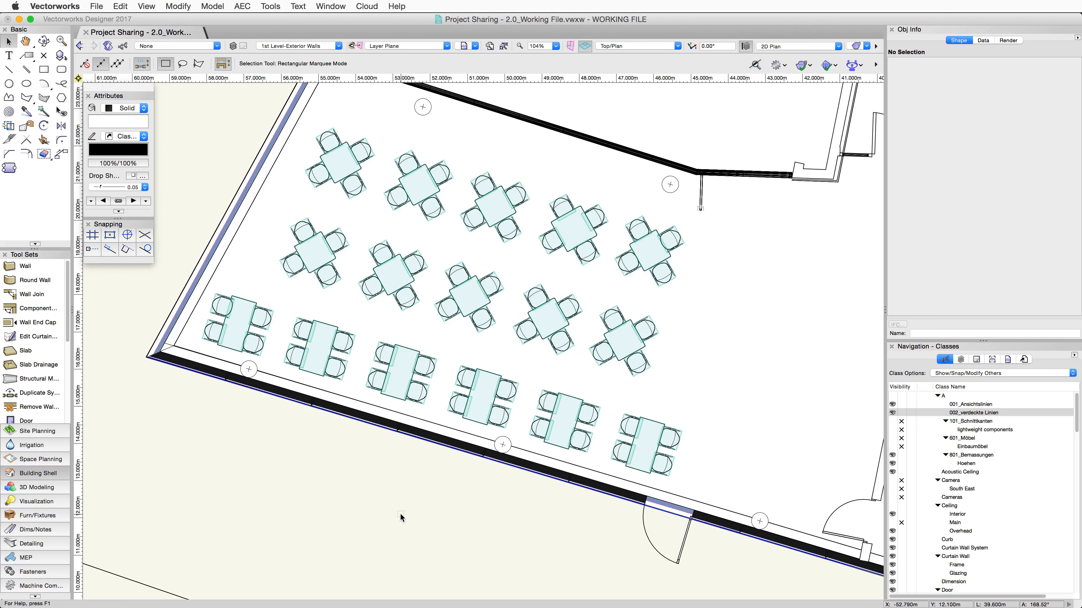
Set the project sharing display to highlight objects using User Colors, and view the checked-out objects across the floor plan
left_click(149, 7)
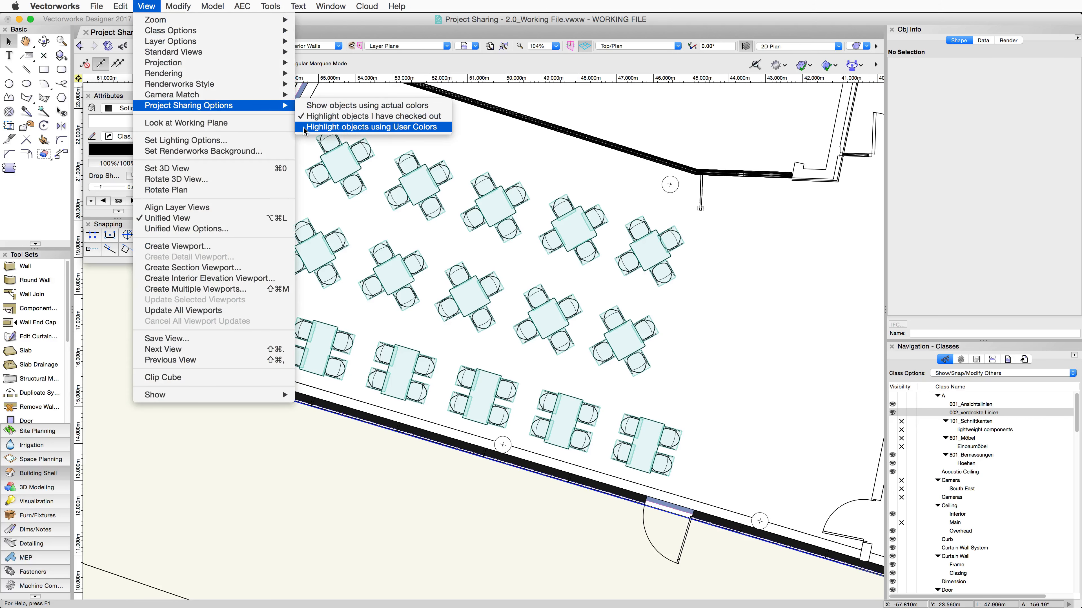
left_click(303, 128)
scroll(422, 426, "down", 2)
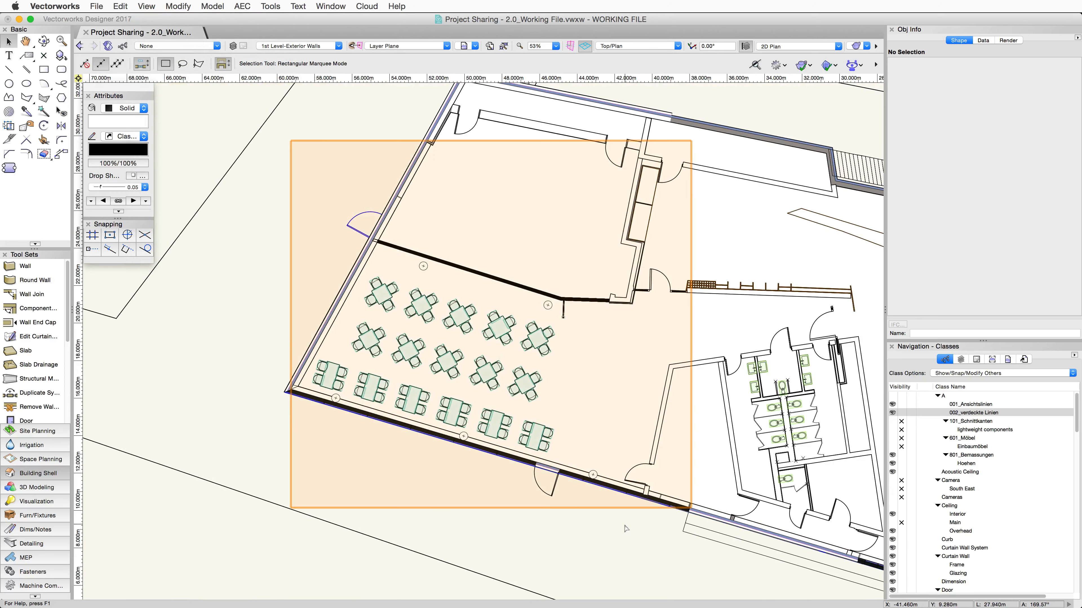
scroll(625, 528, "right", 10)
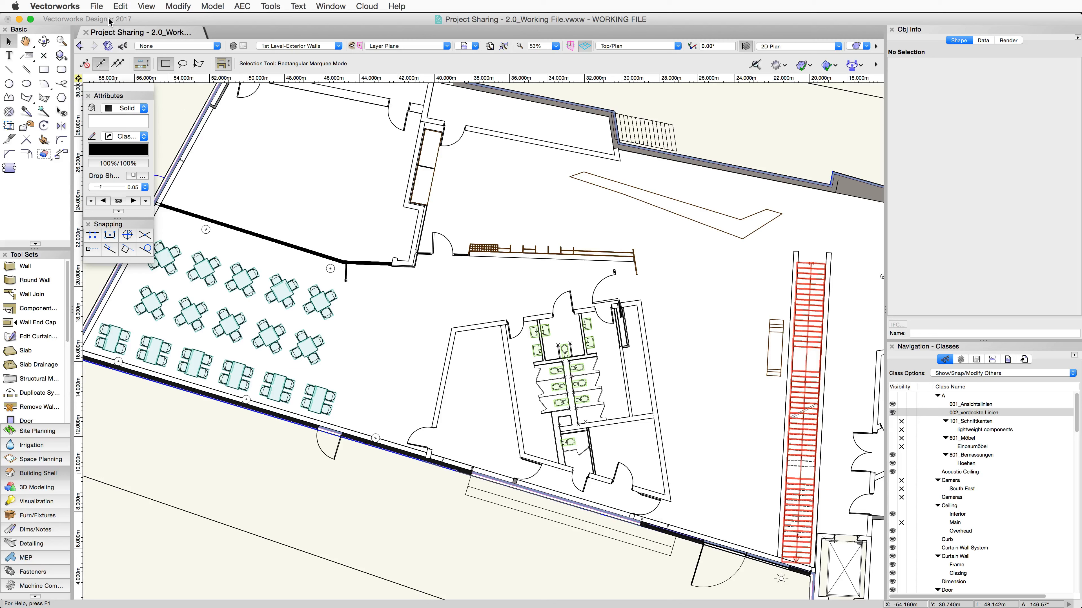
Review the project's users and their assigned colors in Project Sharing, and check the available display highlighting options
left_click(98, 7)
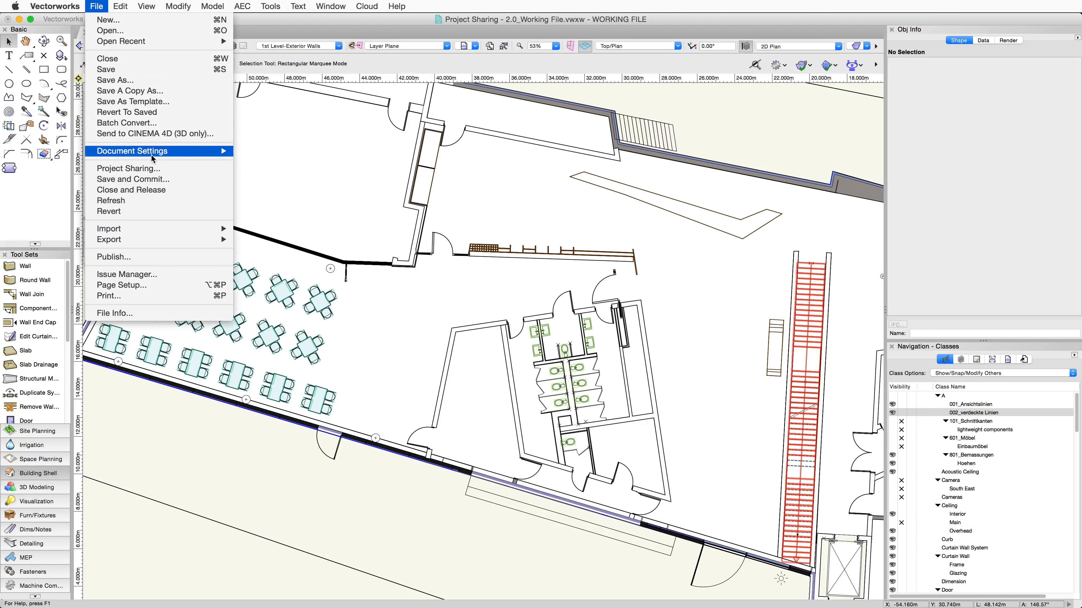
left_click(153, 168)
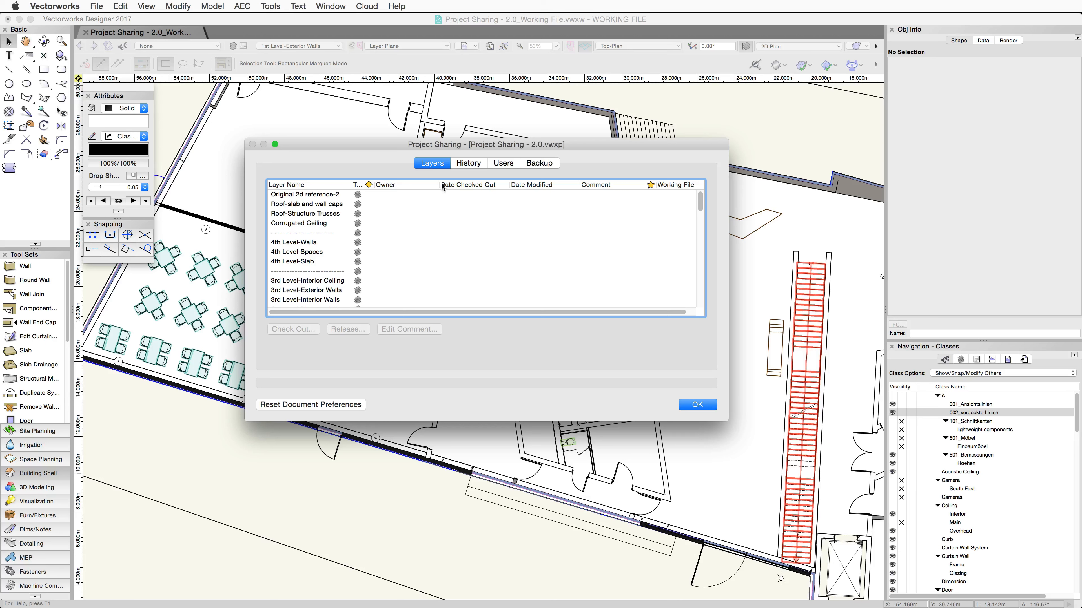
left_click(502, 164)
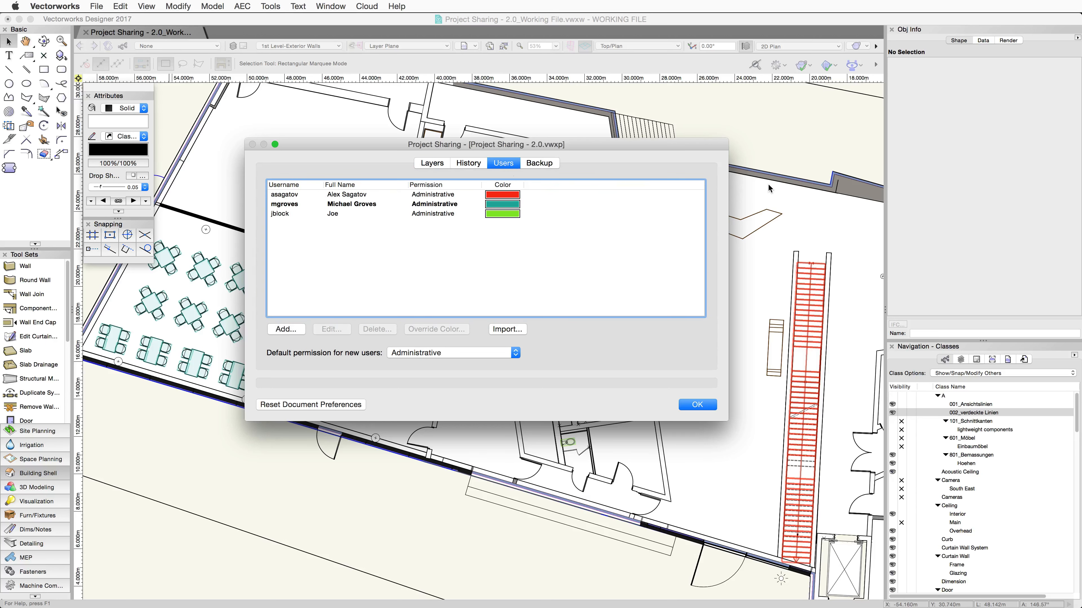
left_click(696, 405)
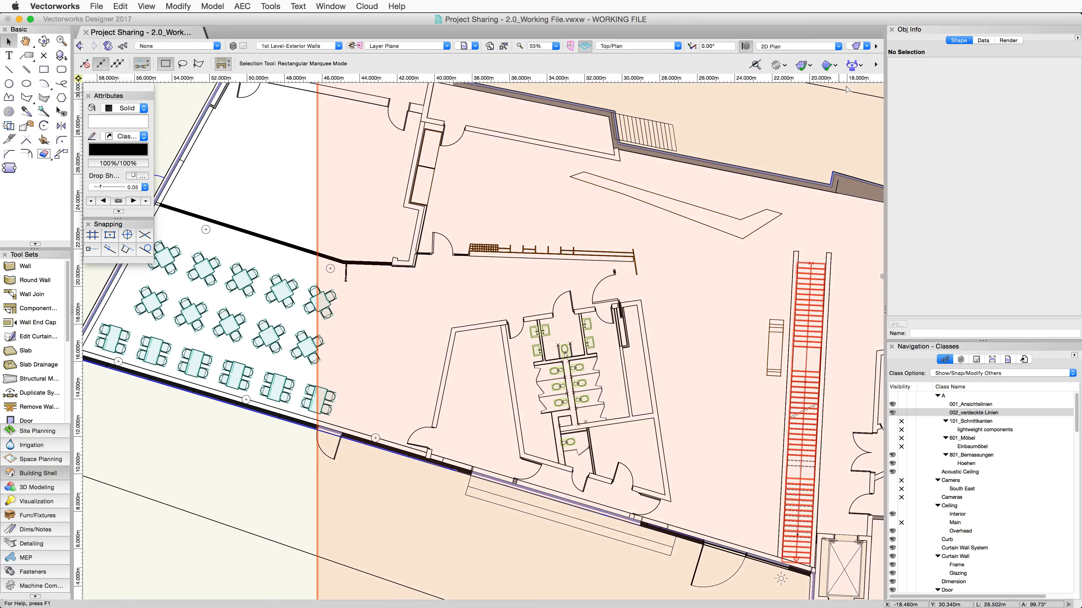
left_click(855, 66)
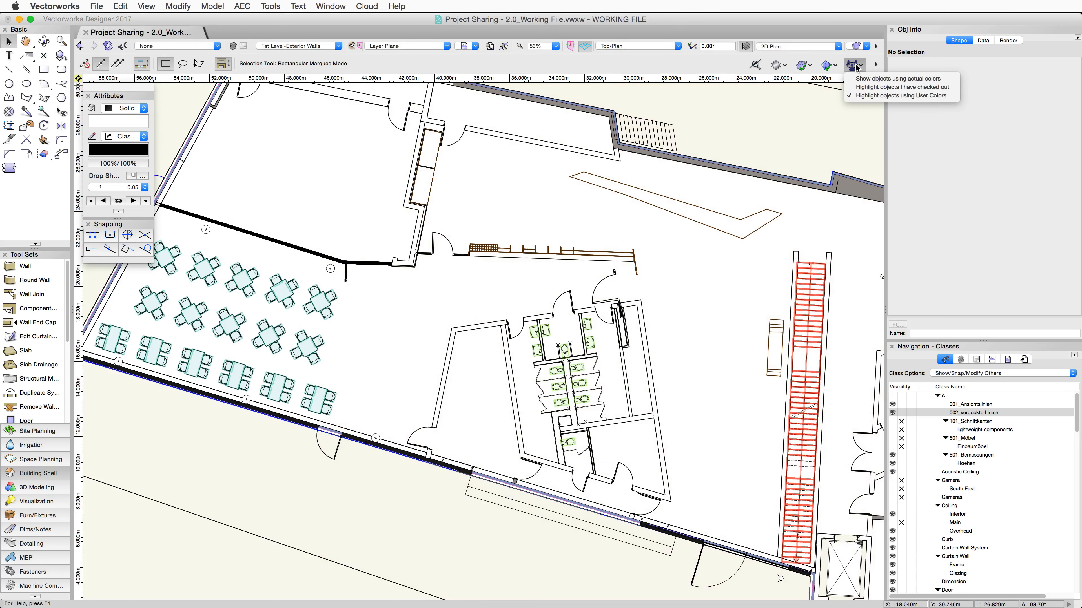
left_click(856, 66)
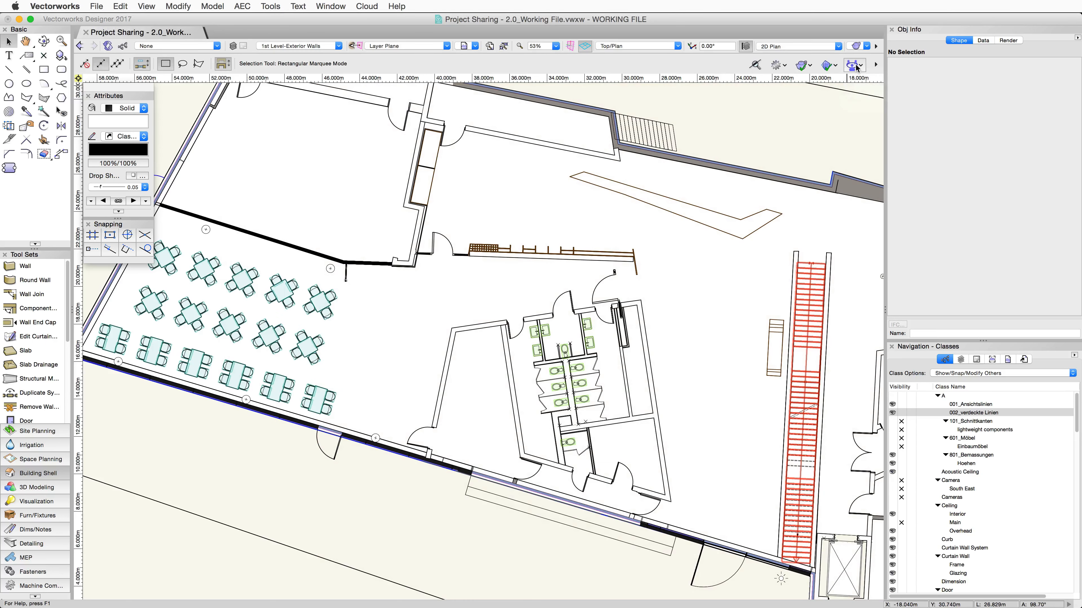
Inspect the user-color highlighting in the Left Isometric view, and return to the Top/Plan view
left_click(676, 46)
left_click(642, 166)
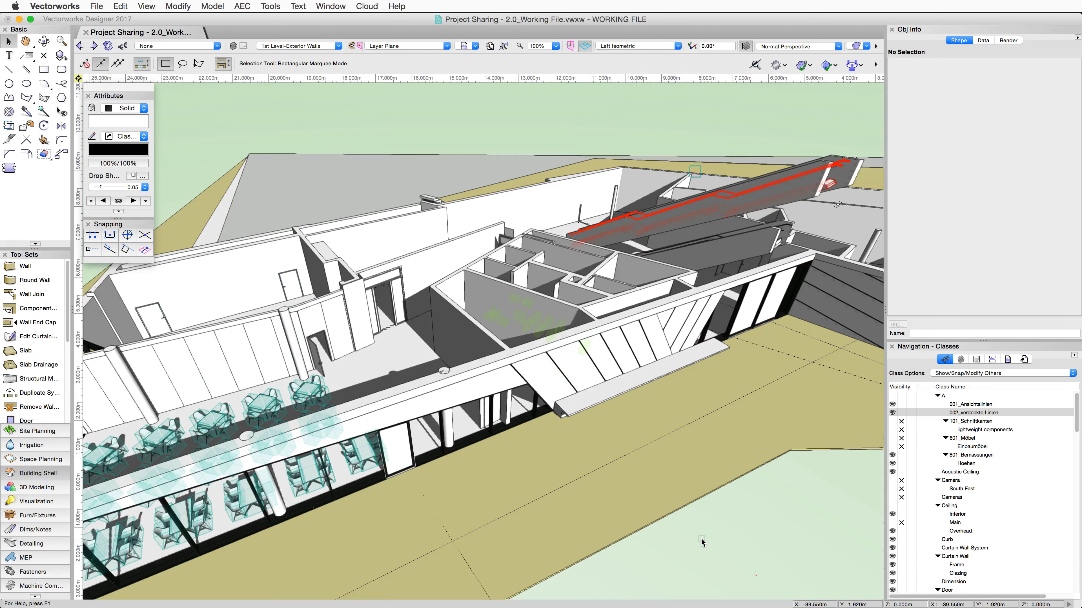
left_click(643, 46)
left_click(643, 61)
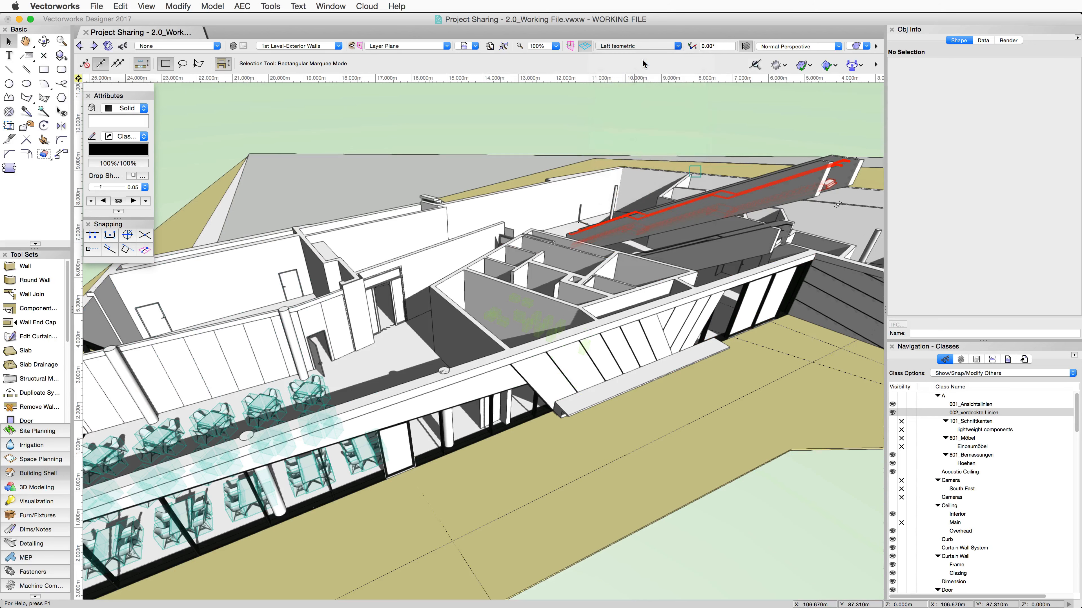
Try to set the Z elevation of the middle toilet in the left stall row to .25
scroll(312, 443, "up", 5)
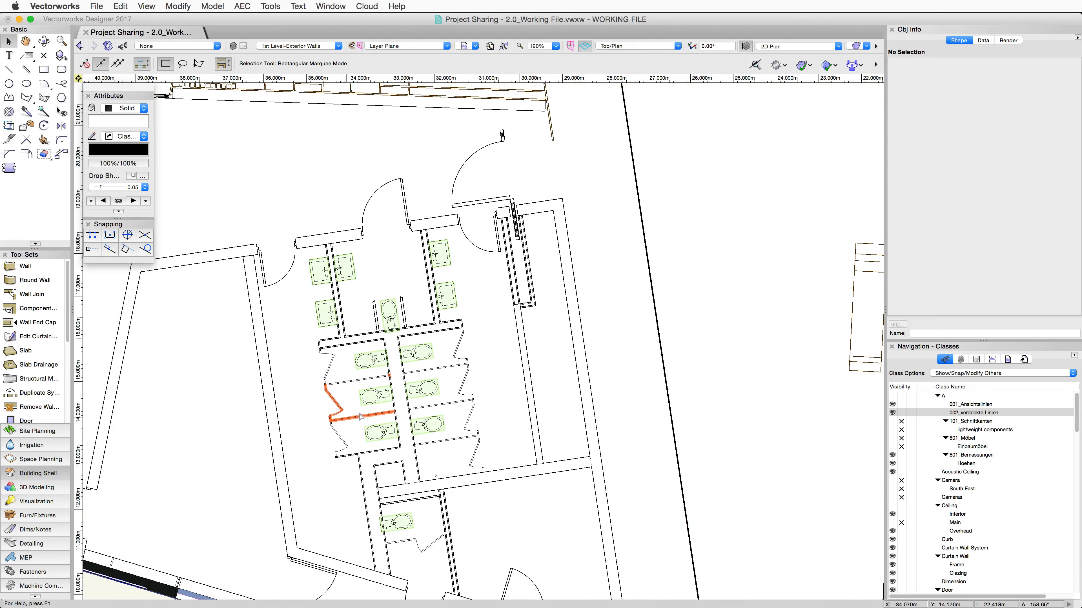
left_click(375, 396)
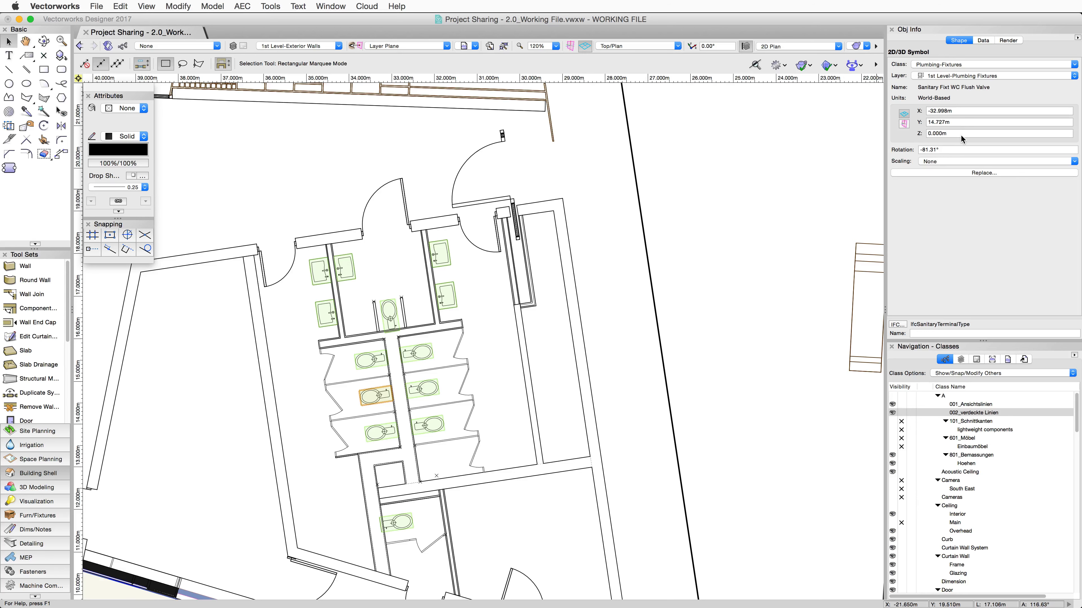
left_click(960, 135)
type(".25")
key("Return")
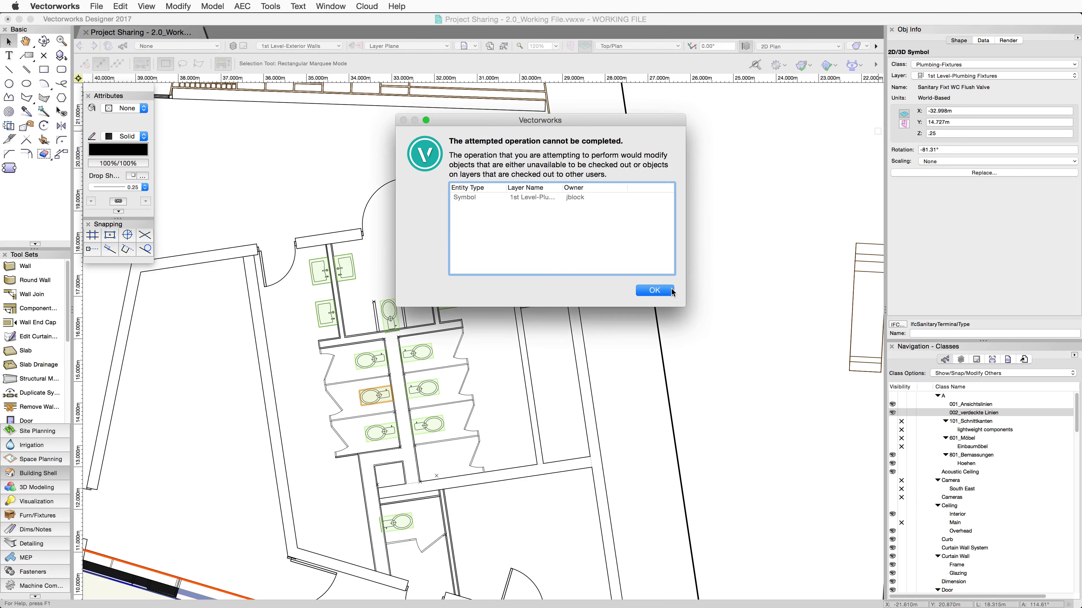
left_click(654, 291)
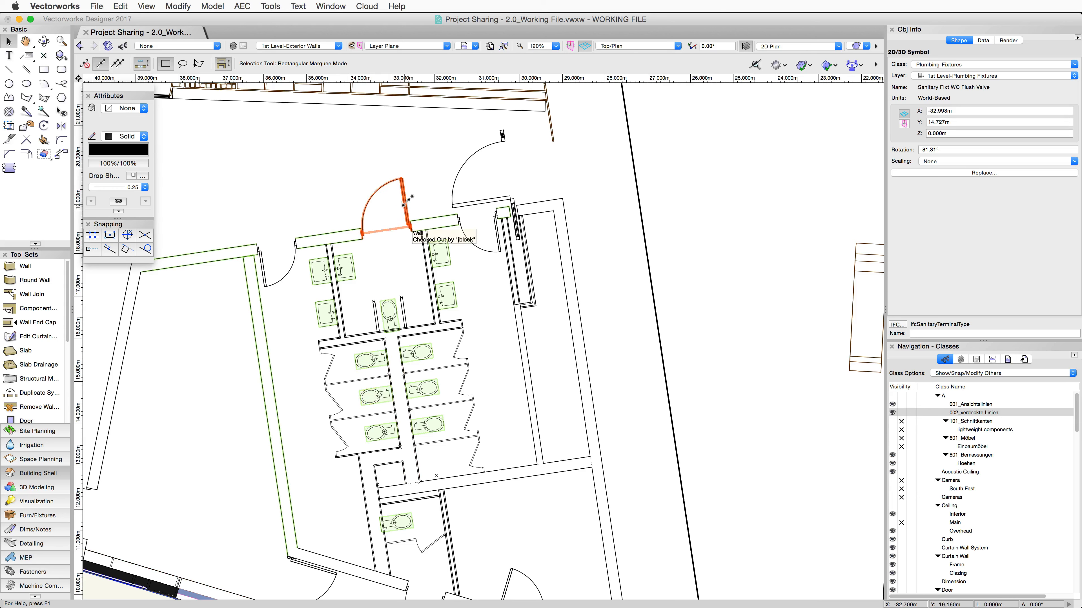
Try to move the restroom's upper interior door slightly to the left along its wall
left_click(437, 179)
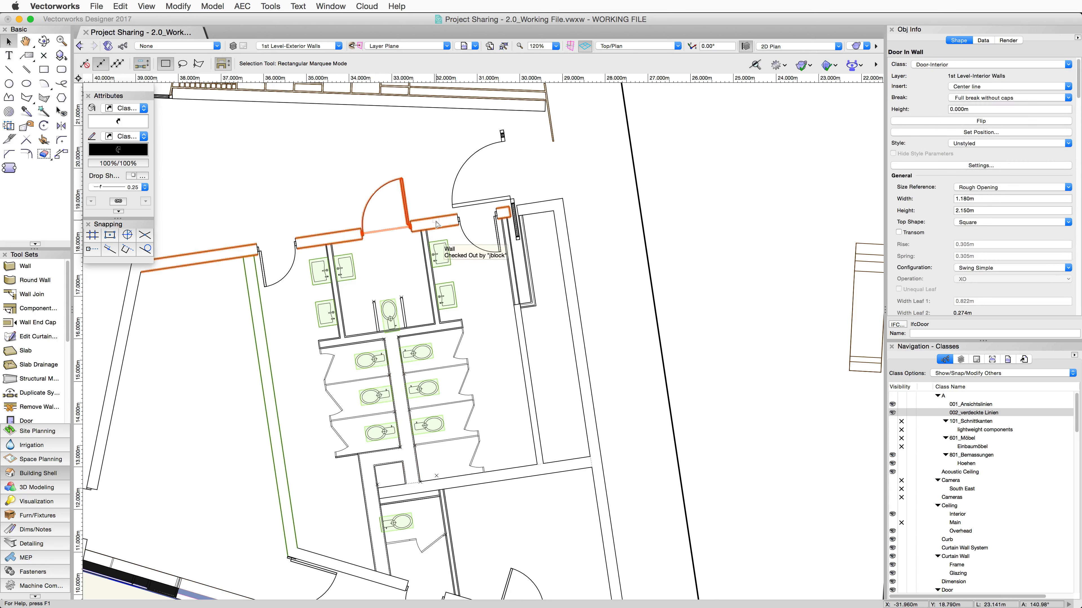
left_click_drag(407, 205, 391, 208)
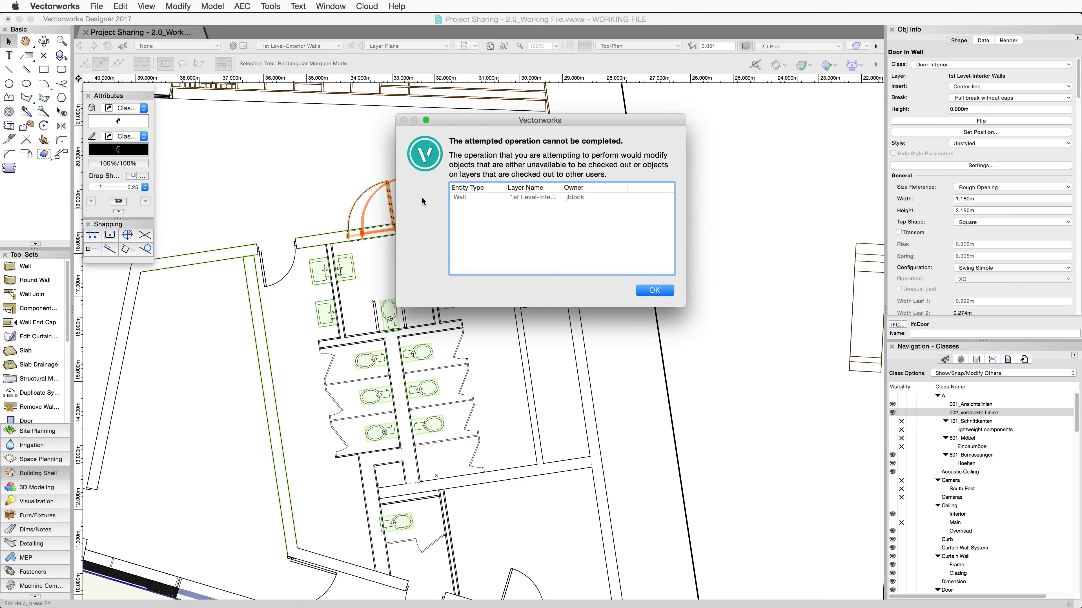
left_click(656, 290)
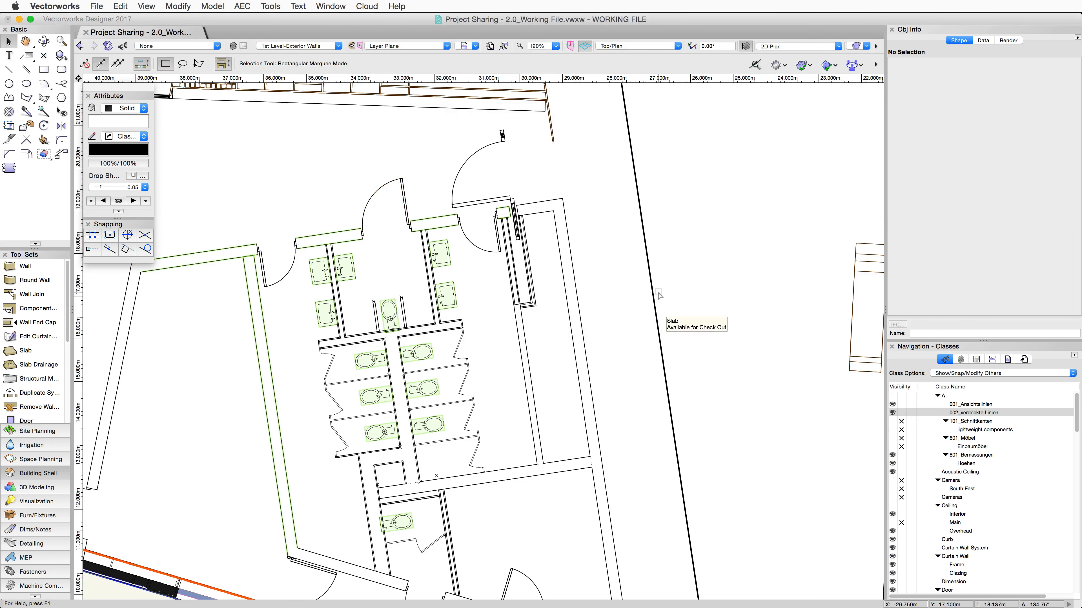
Try to release the checked-out square table in the upper-left corner of the dining area
scroll(659, 295, "down", 4)
middle_click_drag(405, 297, 619, 366)
scroll(494, 334, "up", 4)
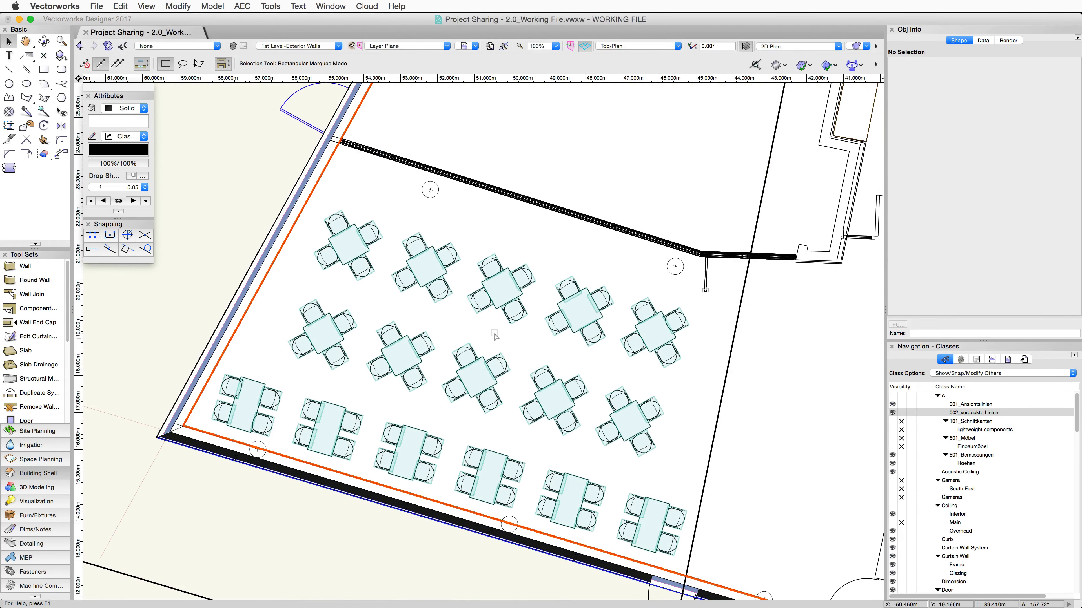
right_click(351, 246)
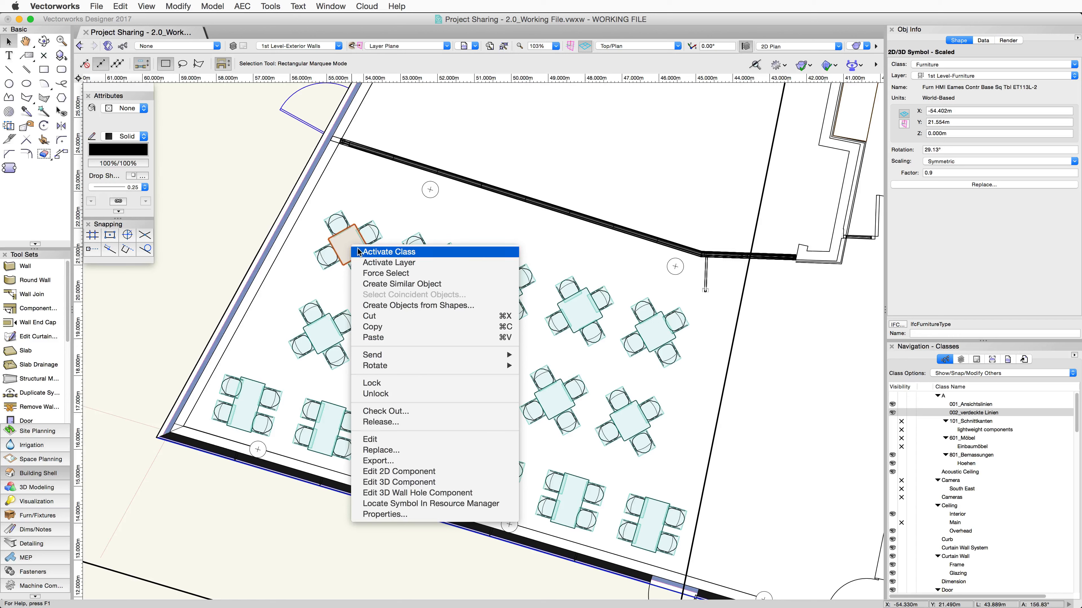
left_click(426, 421)
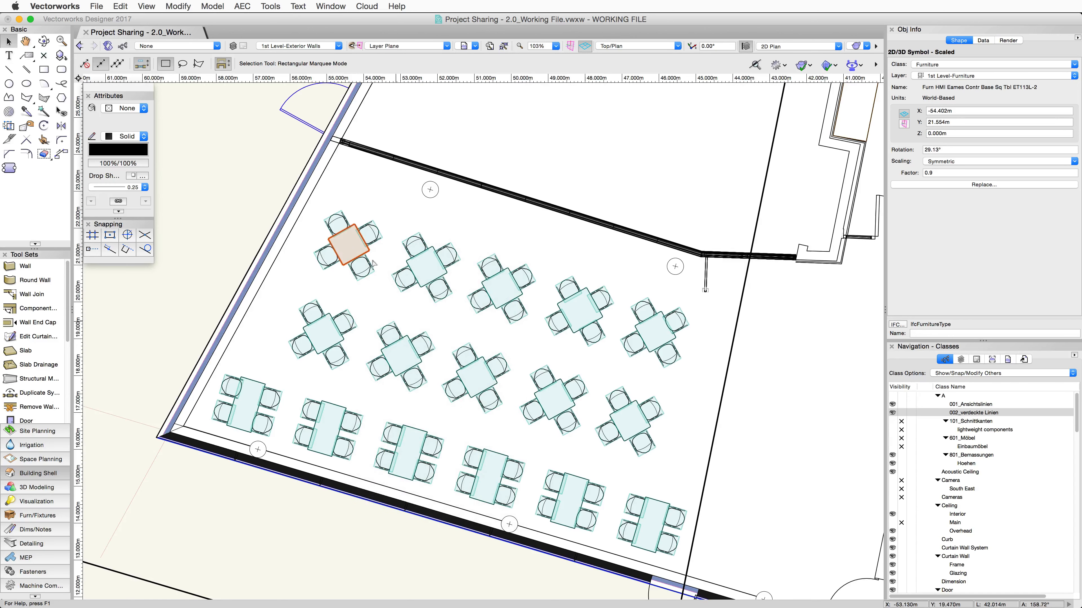
left_click(164, 7)
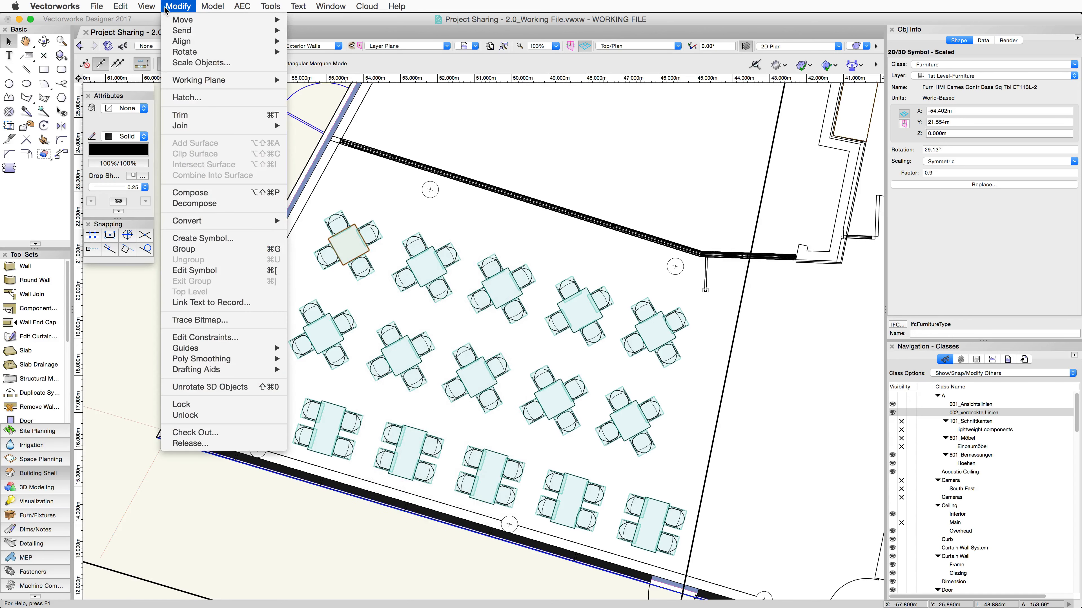
left_click(249, 445)
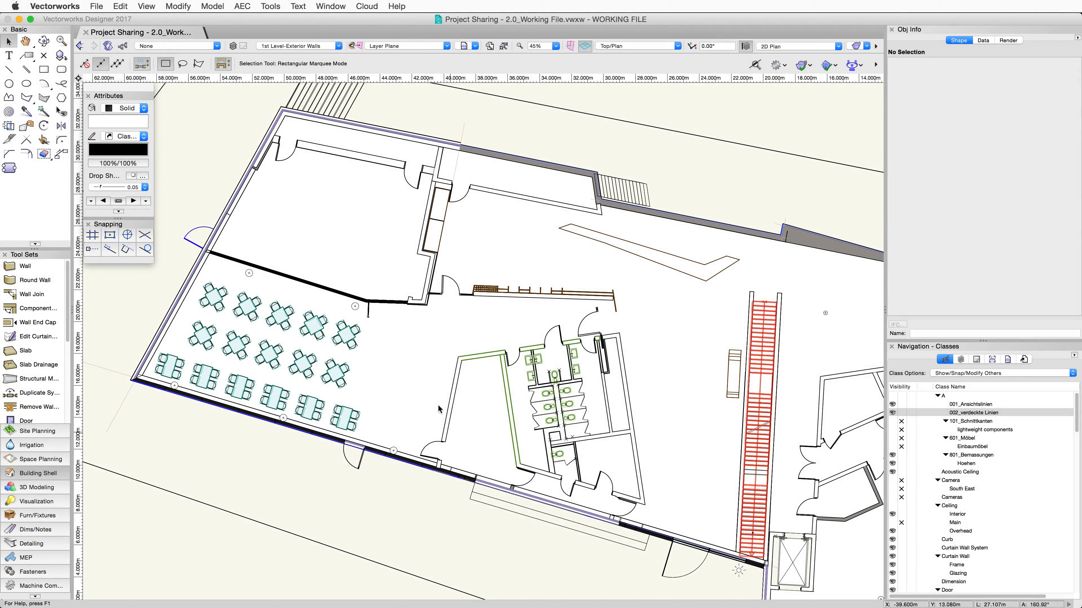
Start a custom checkout with the criterion Symbol is Furn HMI Eames Contr Base Sq Tbl ET113L-2
left_click(271, 6)
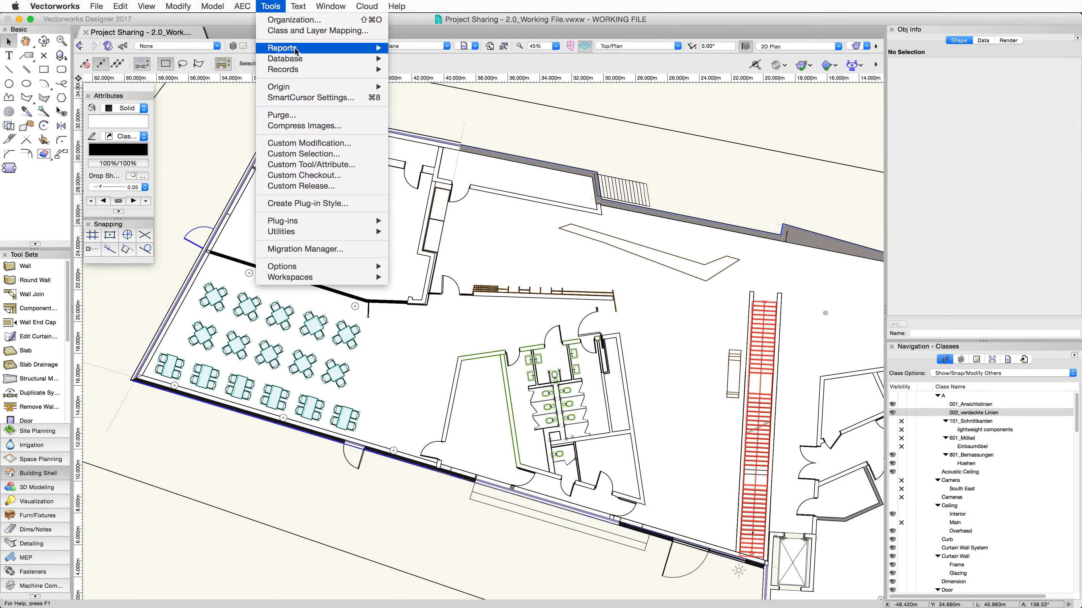
left_click(353, 181)
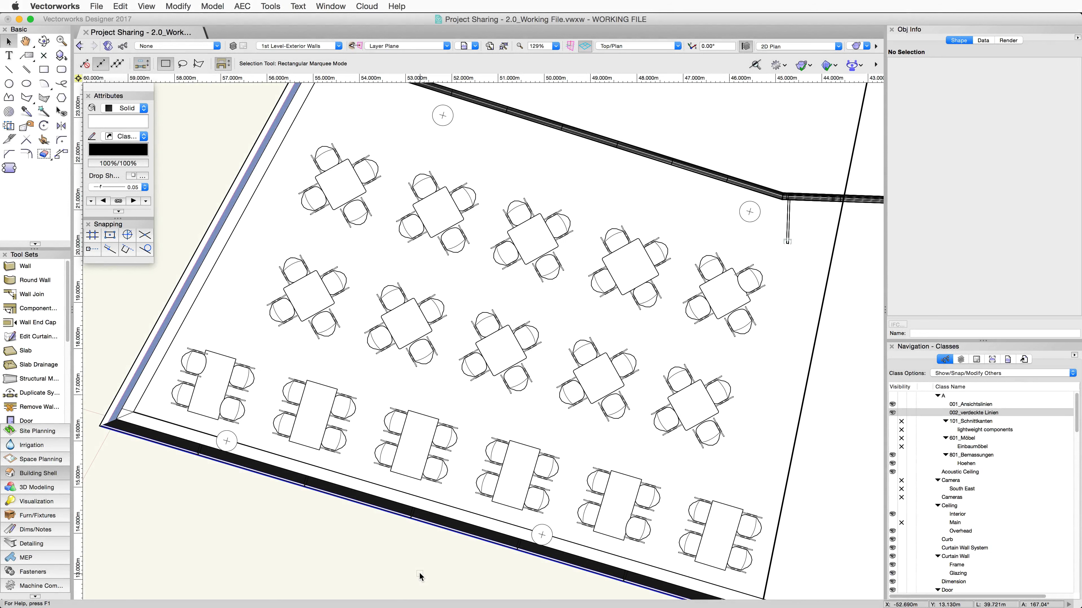
left_click(274, 6)
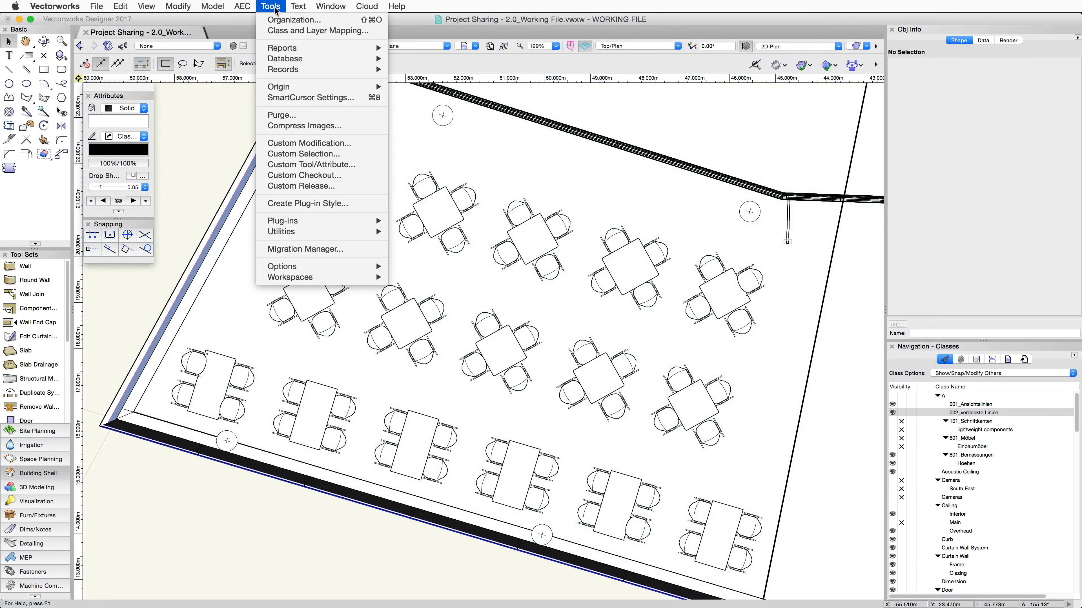
left_click(355, 175)
left_click(419, 185)
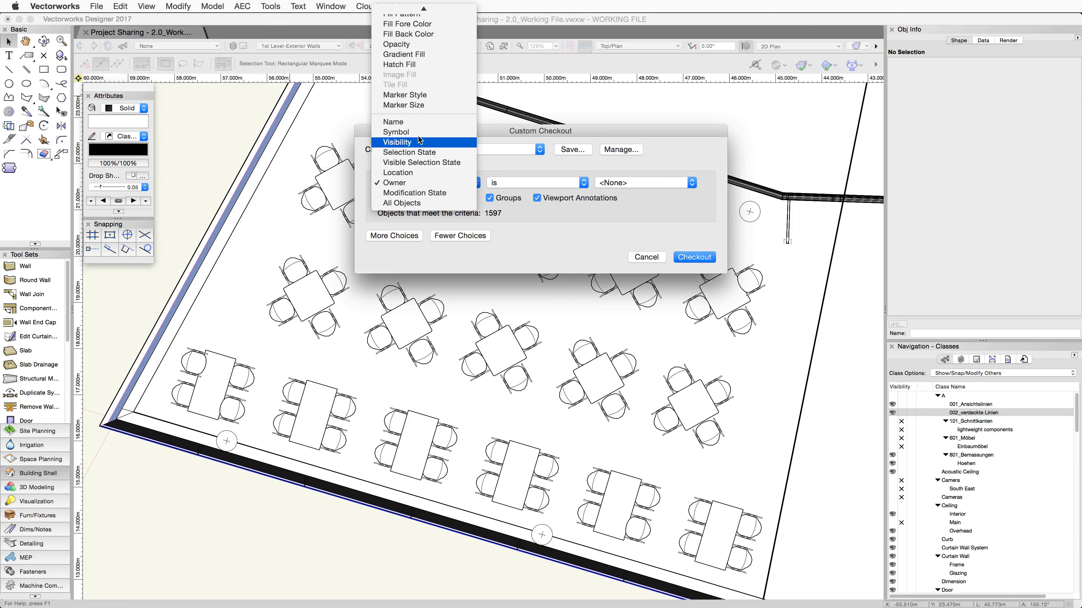
left_click(396, 131)
left_click(694, 182)
scroll(539, 252, "down", 8)
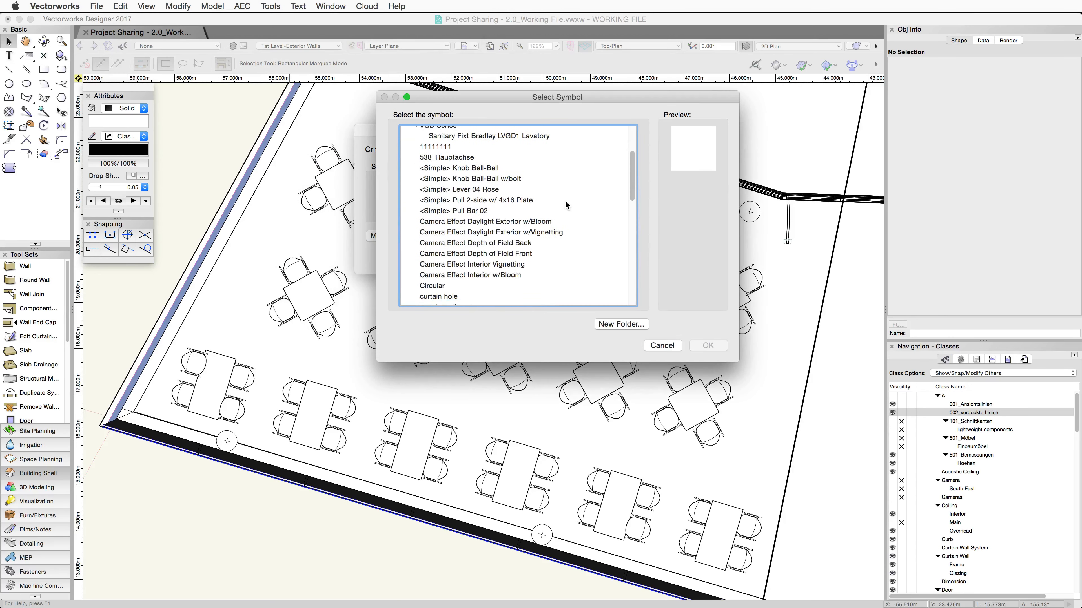
left_click(540, 257)
left_click(707, 345)
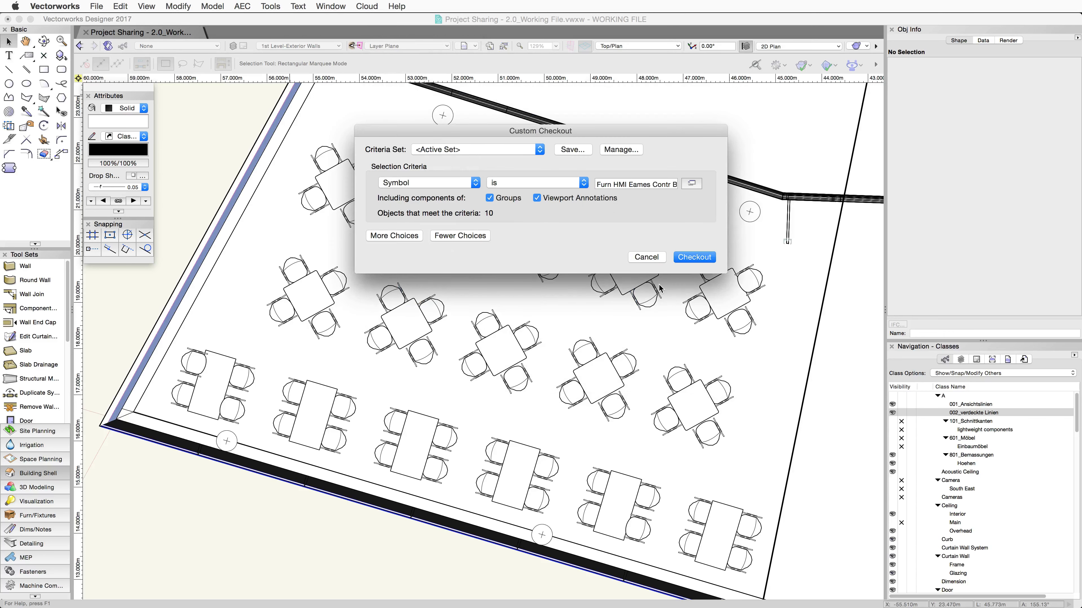
Add a second checkout criterion: Symbol is Furn HMI Eames Molded Plastic Side Chair DSS-4
left_click(401, 236)
left_click(430, 193)
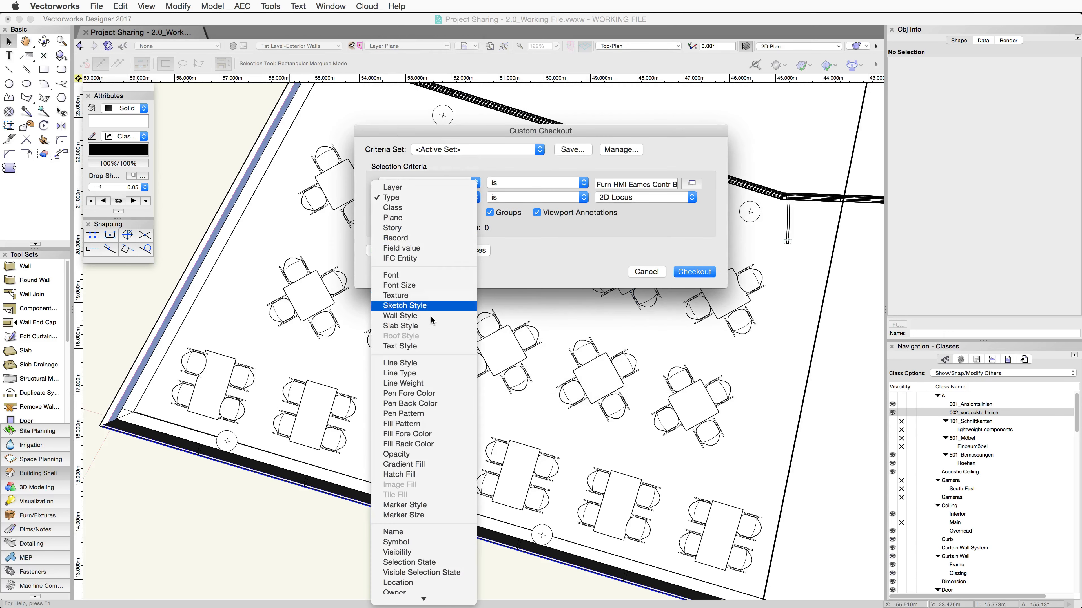
left_click(424, 527)
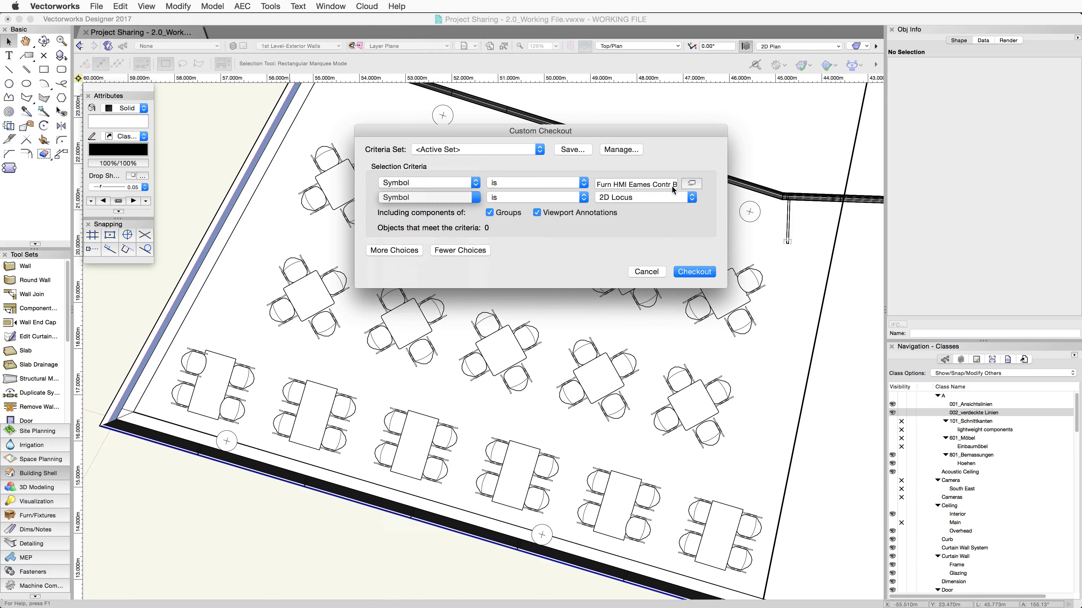
left_click(692, 197)
scroll(577, 235, "down", 5)
left_click(564, 291)
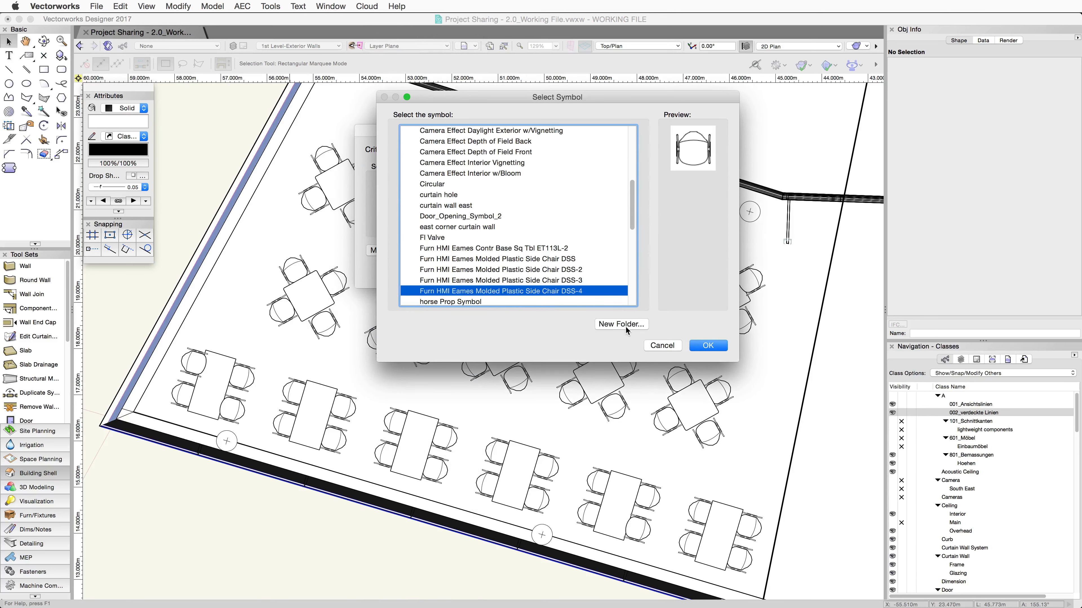
left_click(698, 345)
Add a third checkout criterion, Symbol is rect table white, and check out the matching dining furniture
left_click(399, 250)
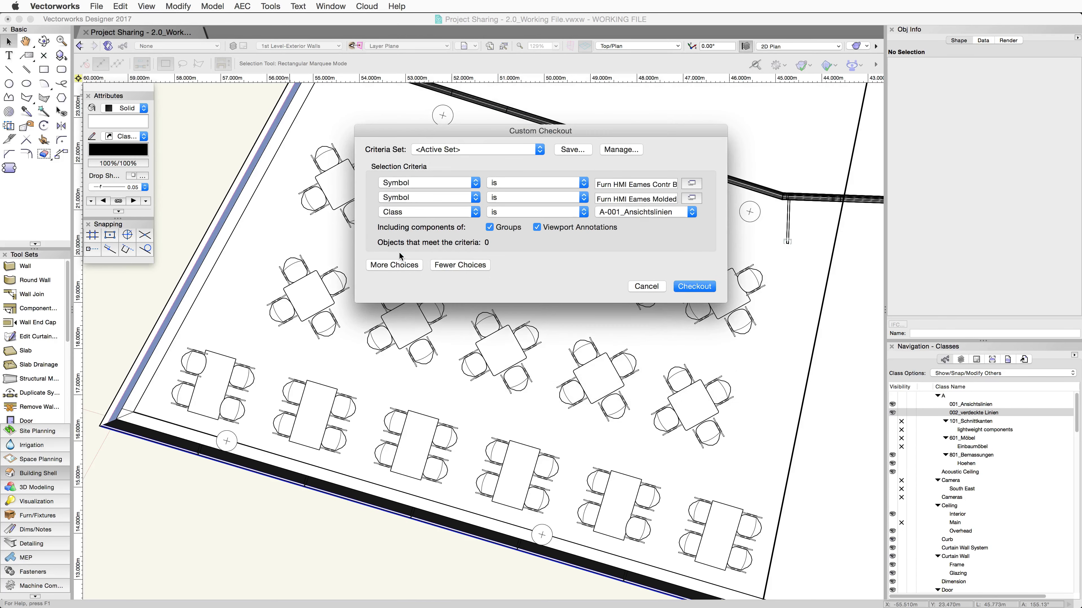
left_click(433, 214)
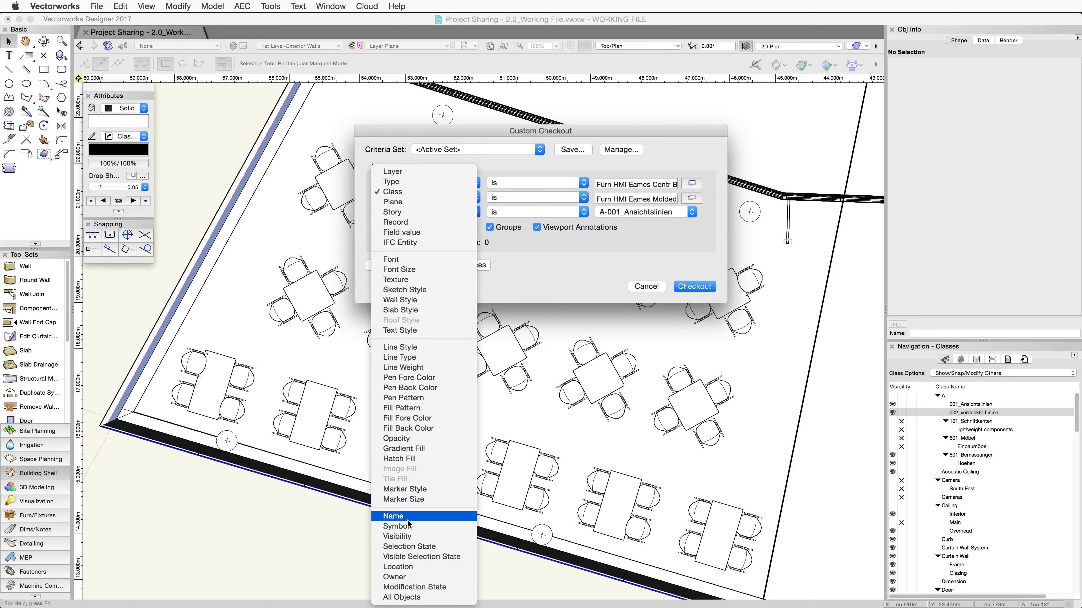
left_click(396, 526)
left_click(692, 212)
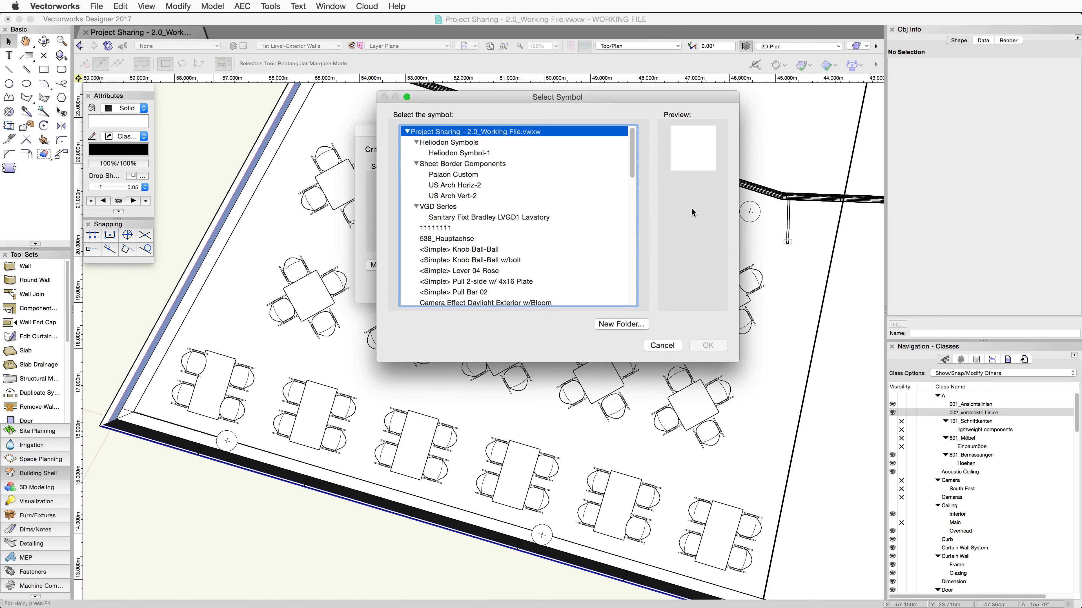
scroll(512, 206, "down", 10)
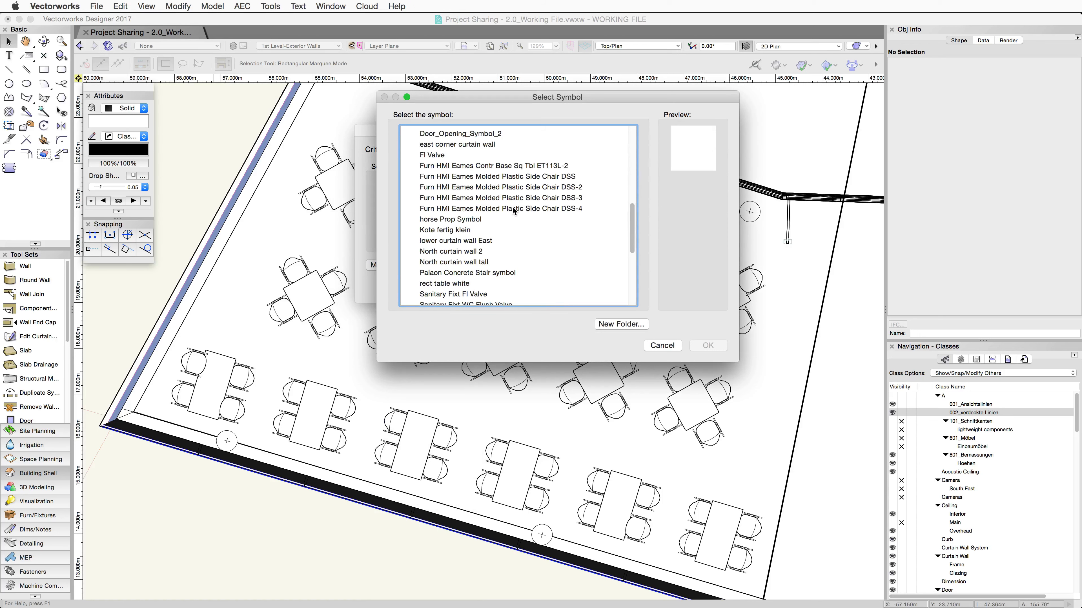
left_click(461, 283)
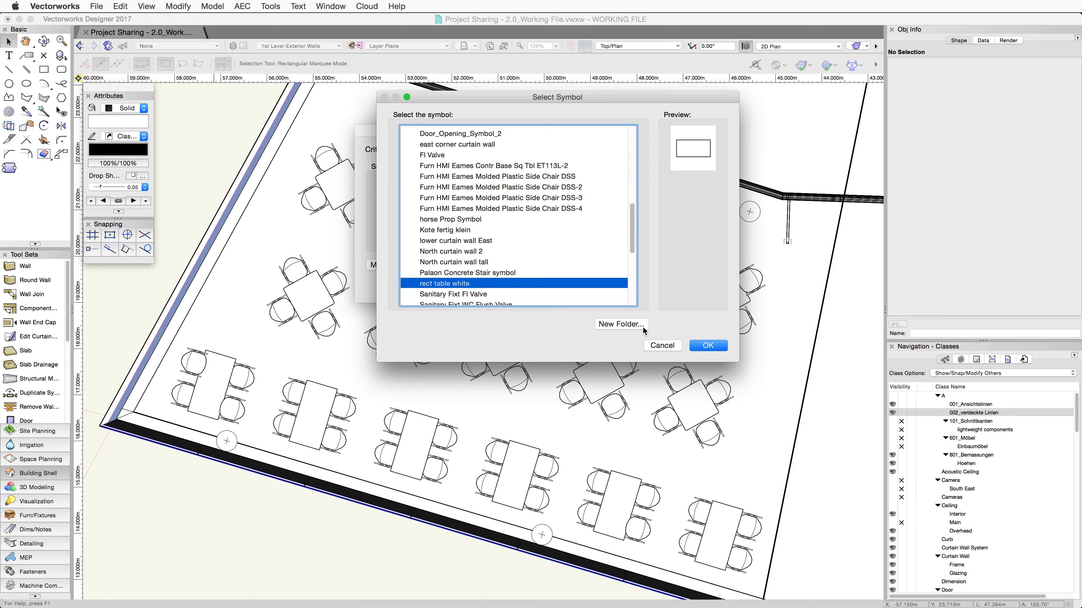
left_click(709, 346)
left_click(708, 290)
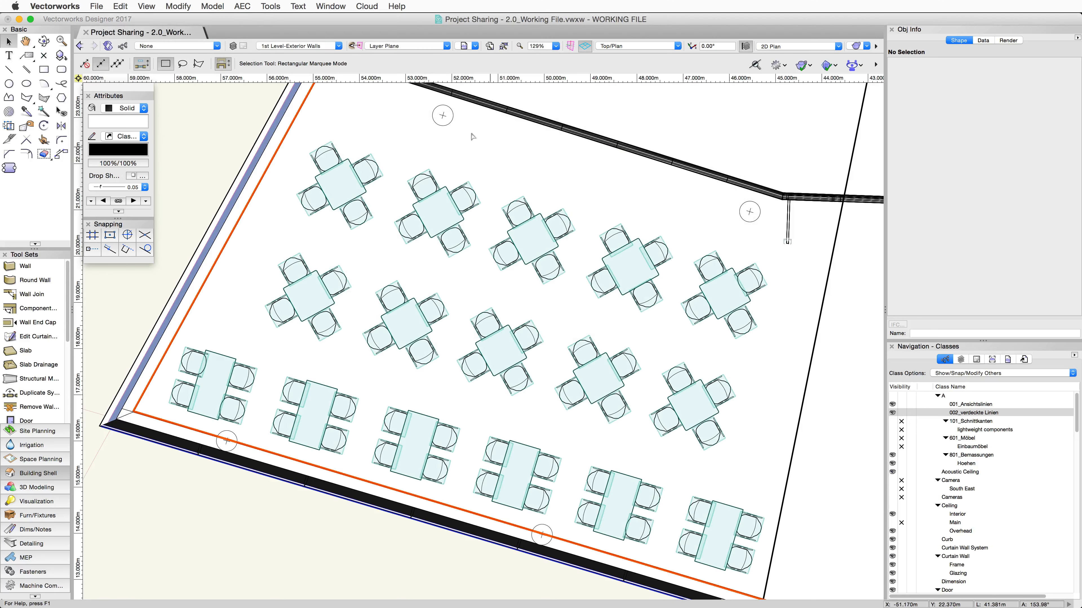
Start a custom release with the criterion Symbol is Furn HMI Eames Contr Base Sq Tbl ET113L-2
left_click(276, 7)
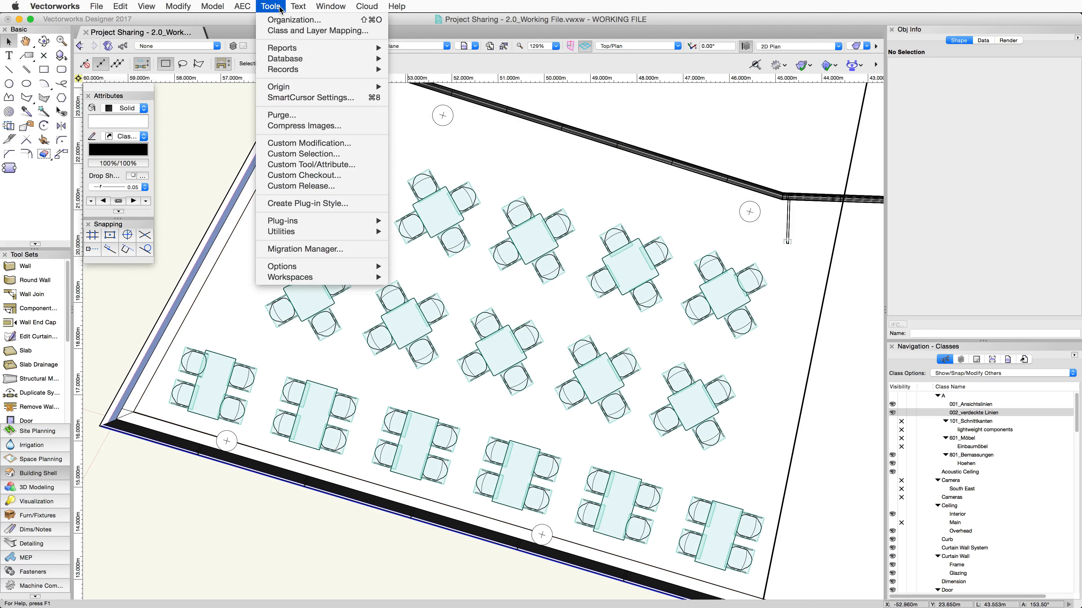
left_click(349, 188)
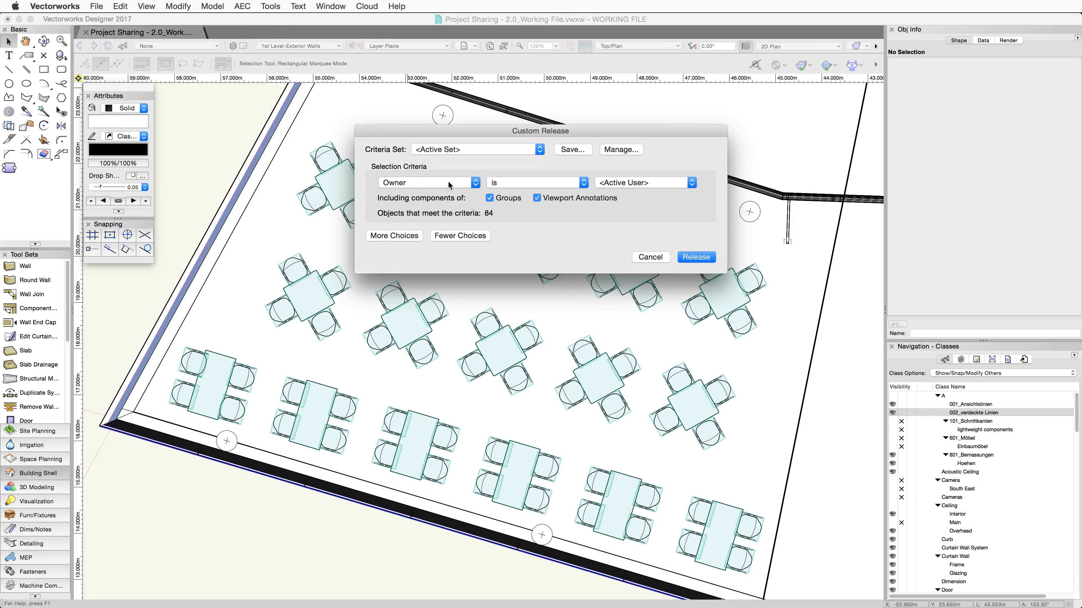
left_click(474, 183)
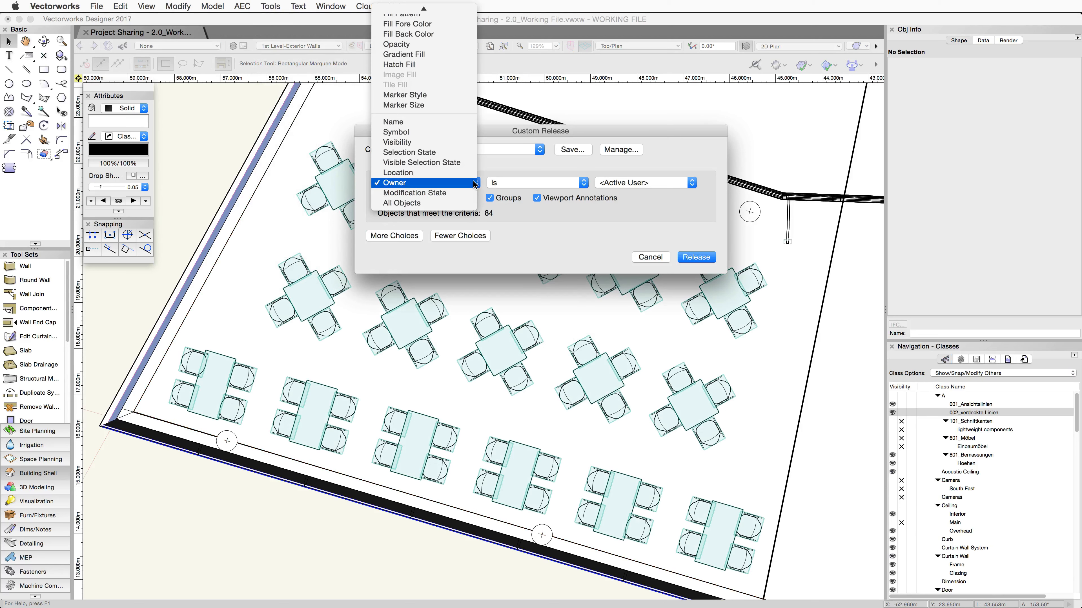
left_click(468, 132)
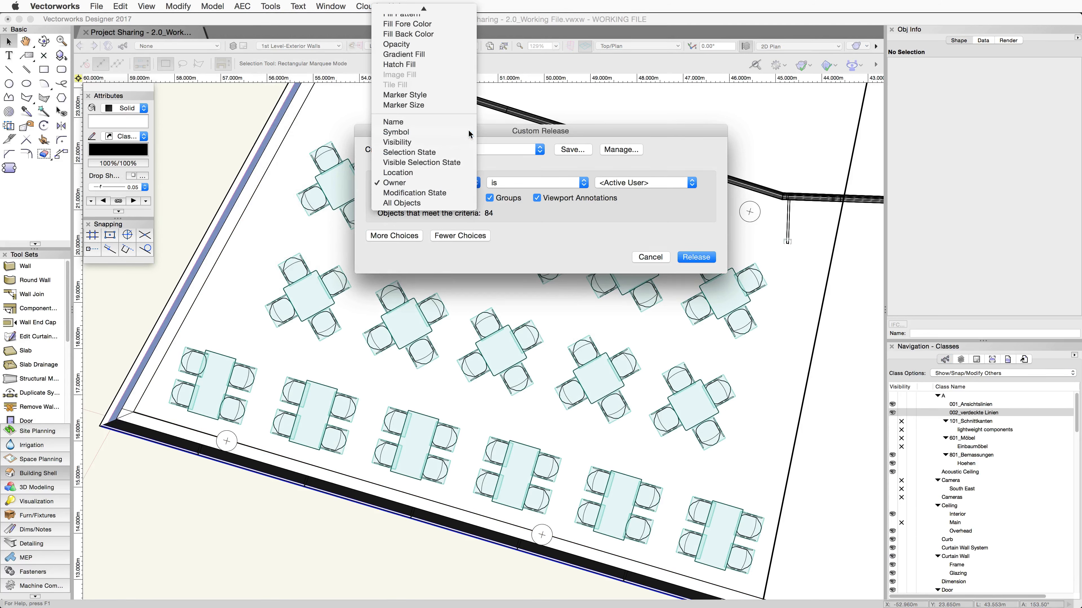
left_click(698, 186)
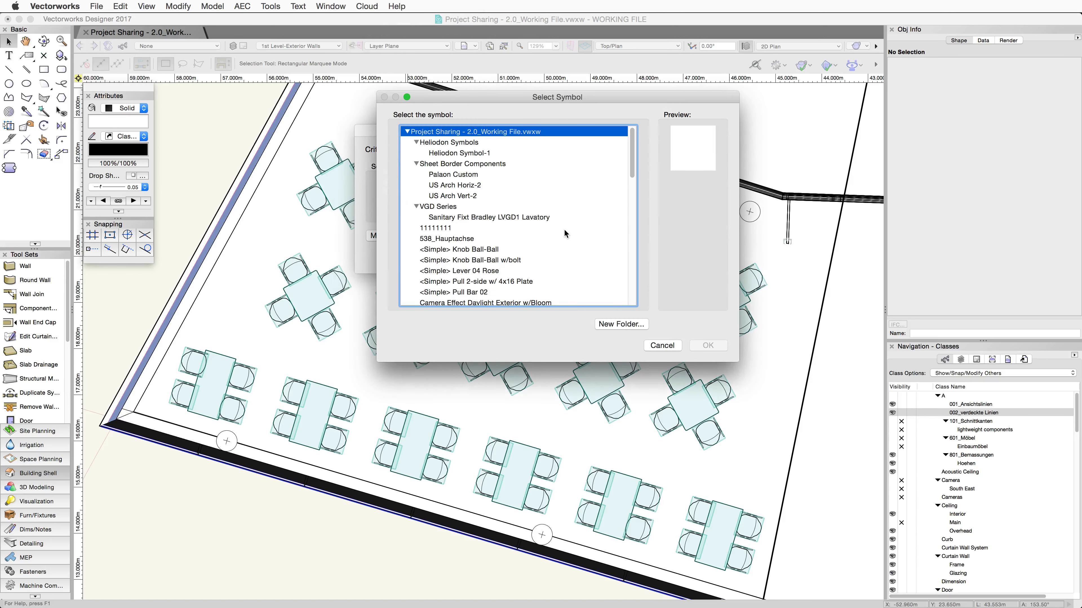
scroll(555, 232, "down", 10)
left_click(555, 288)
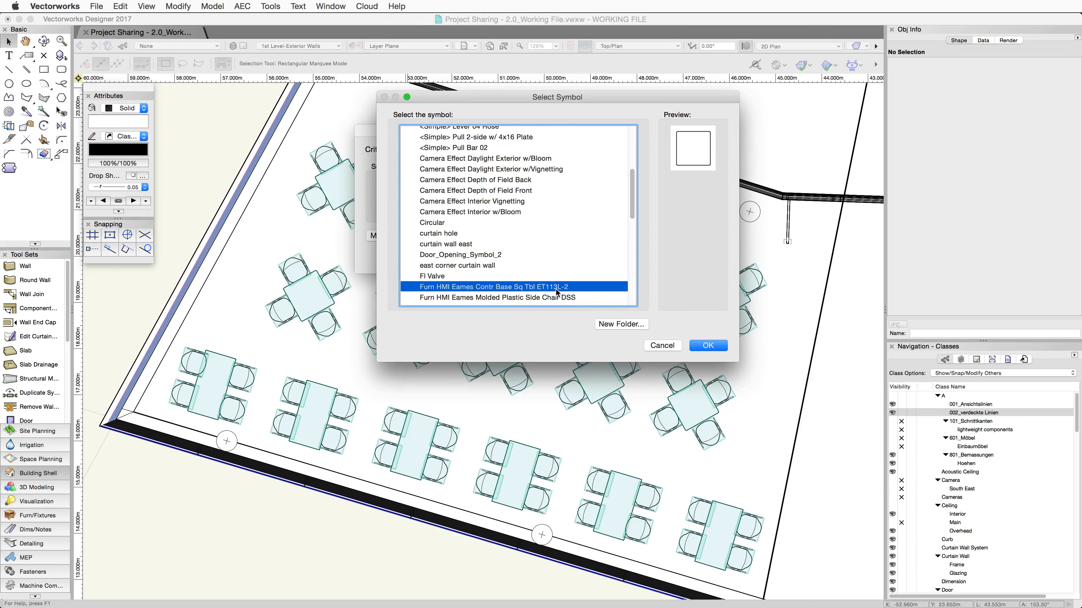
key("Return")
Add a second release criterion, Symbol is rect table white, and release the matching tables
left_click(385, 236)
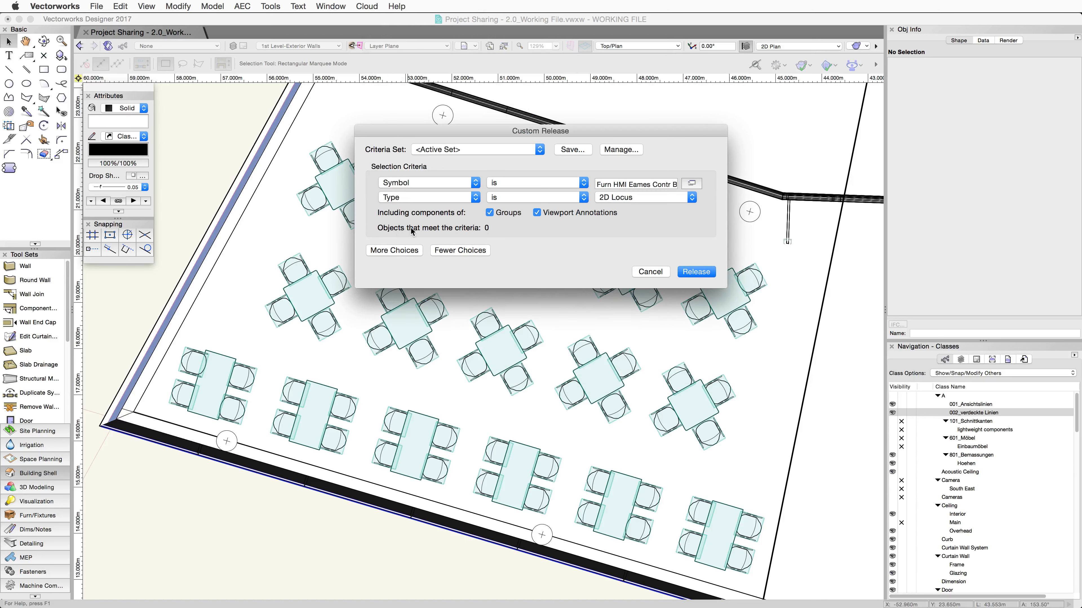
left_click(449, 199)
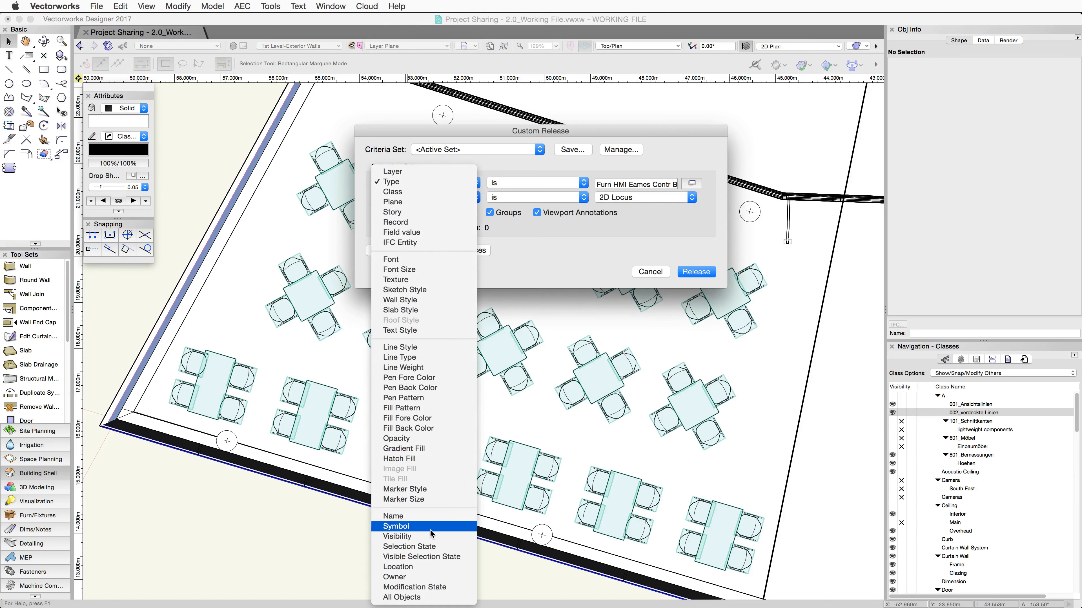
left_click(408, 526)
left_click(692, 198)
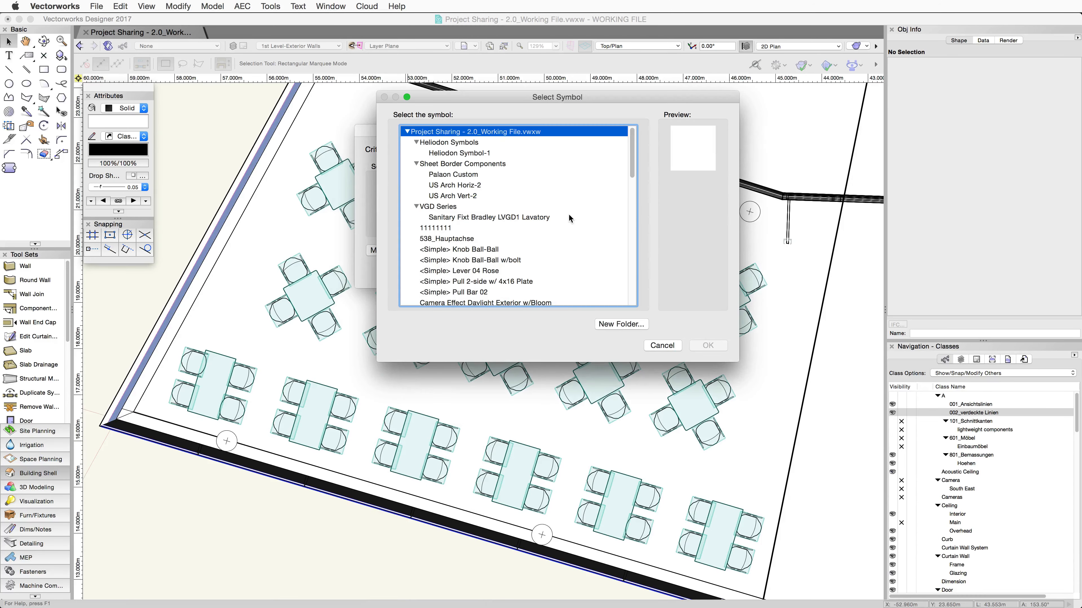
scroll(566, 213, "down", 10)
left_click(435, 196)
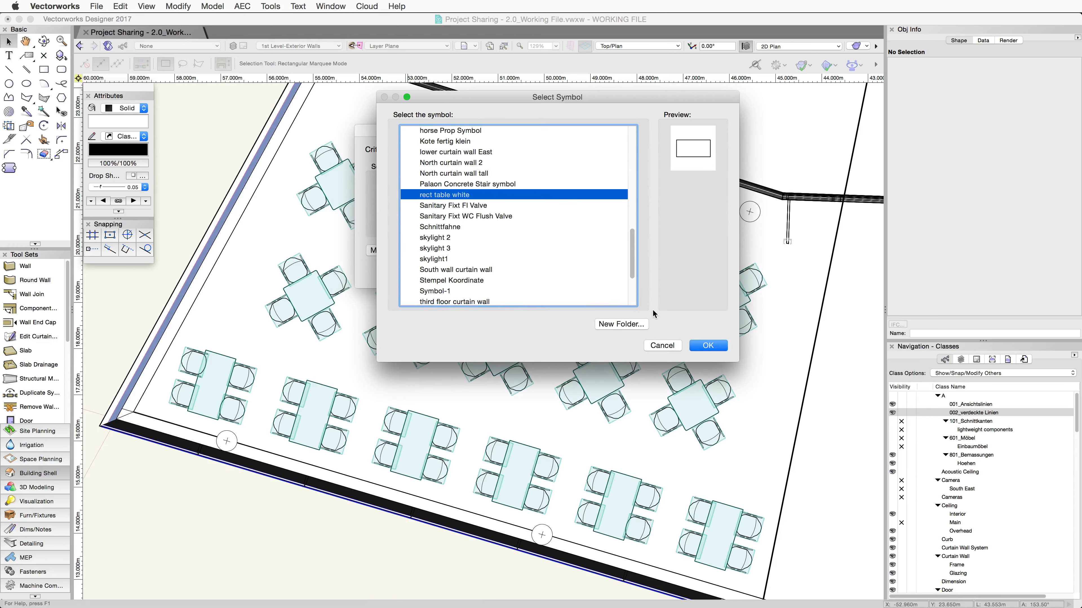
left_click(705, 346)
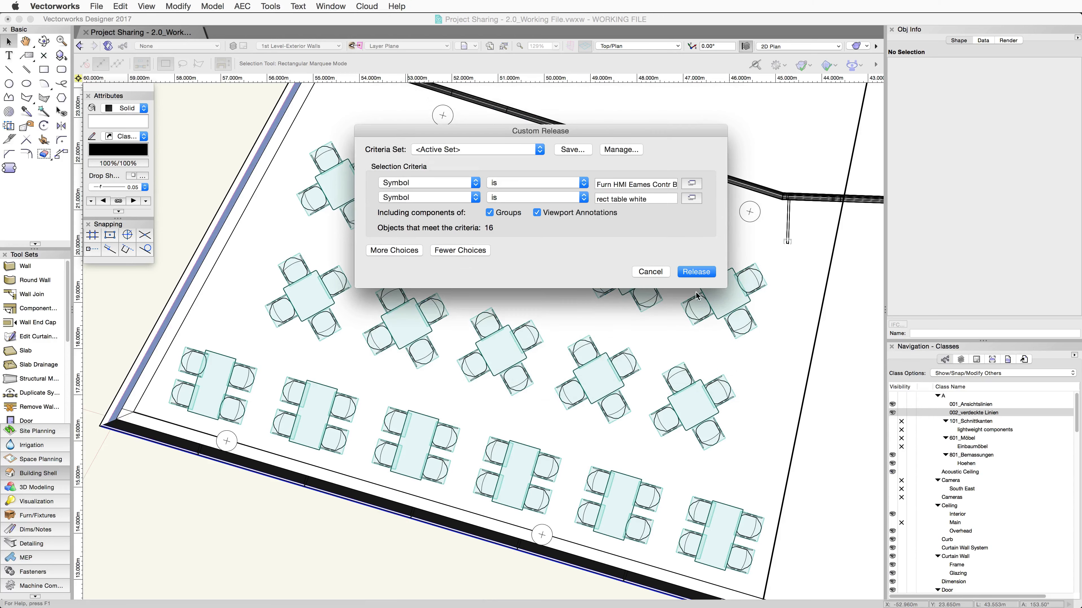
left_click(692, 272)
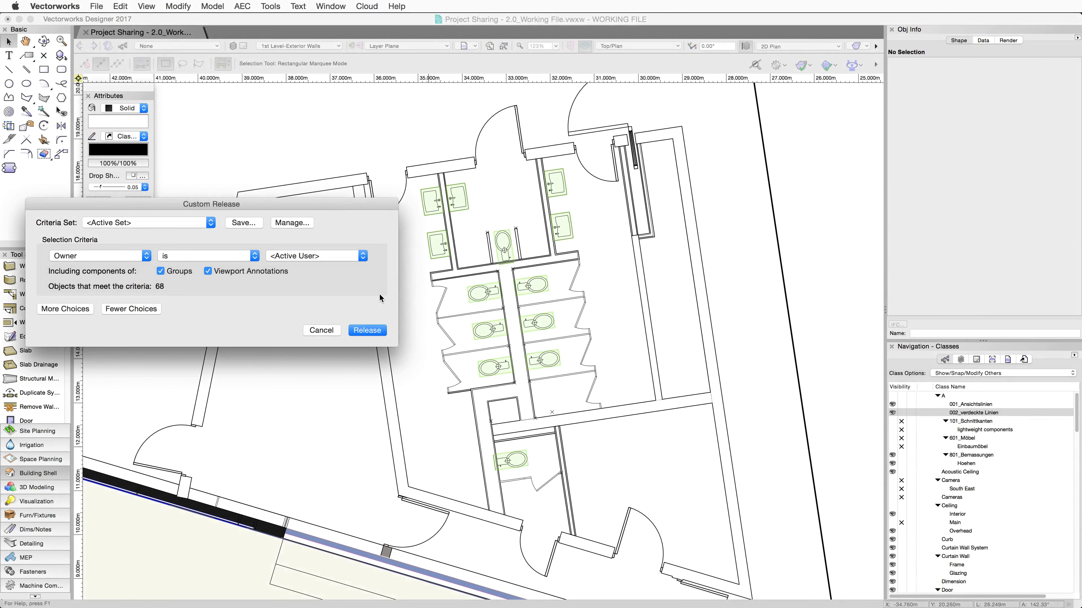
Release all objects owned by the user who has the restroom fixtures checked out, overriding that user's exclusive locks
left_click(362, 256)
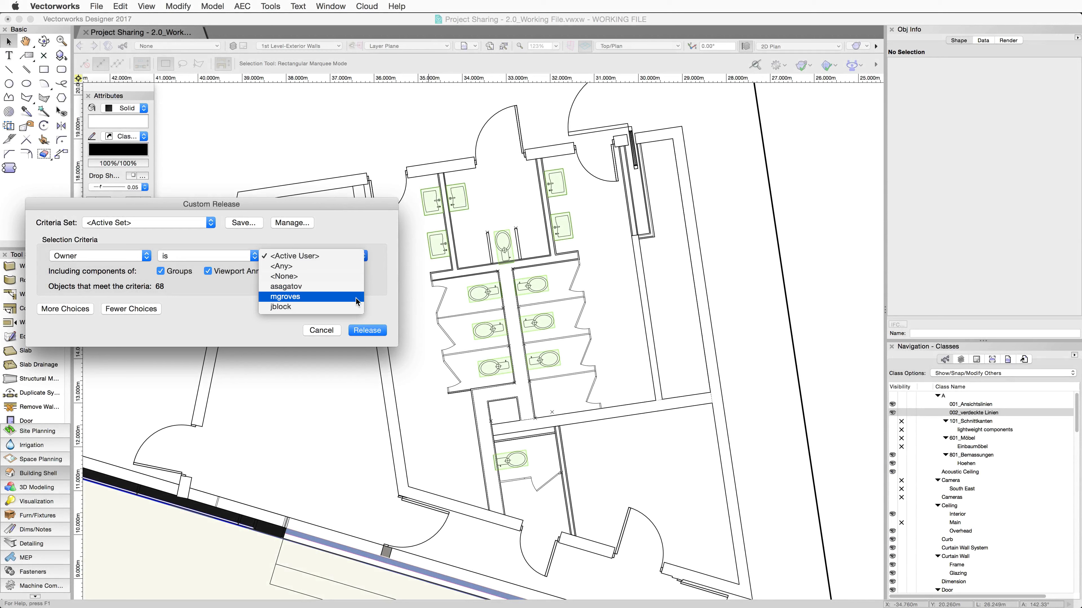
left_click(355, 306)
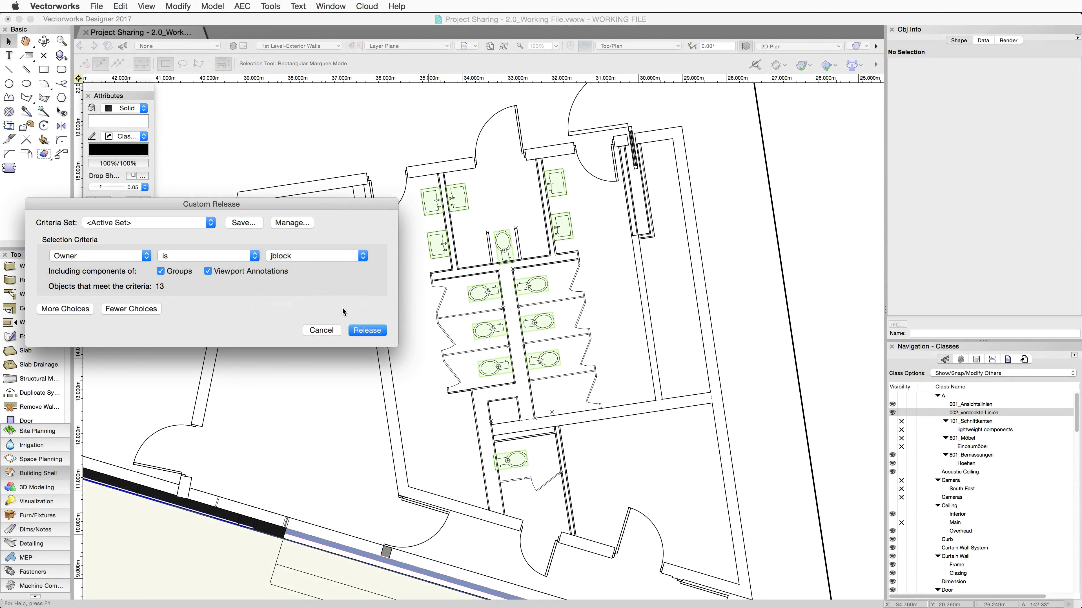
left_click(375, 332)
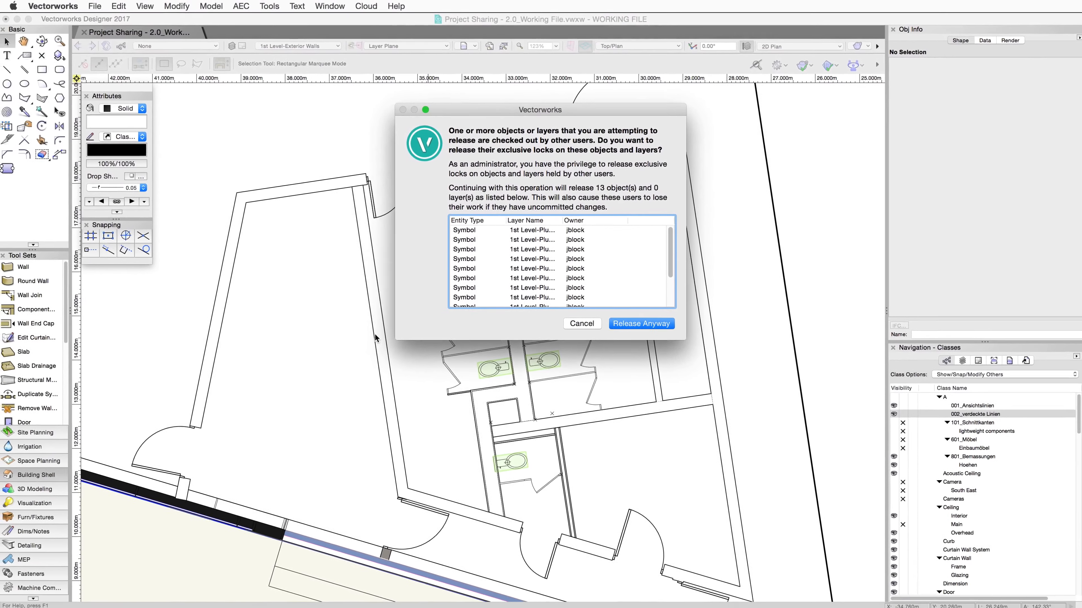
left_click(666, 323)
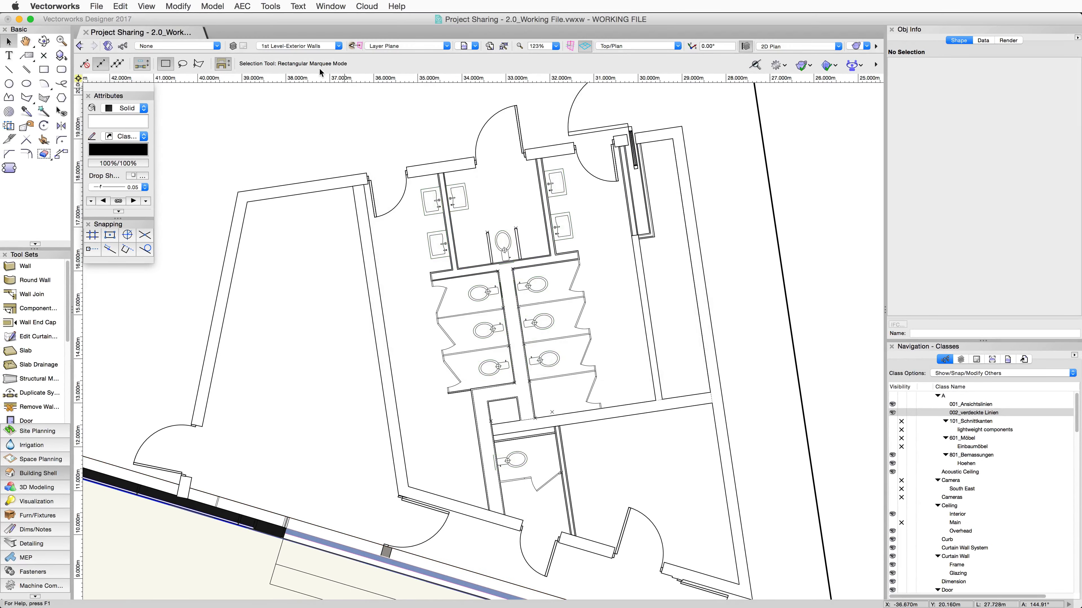
Open the Custom Checkout settings and view the available criteria sets
left_click(274, 7)
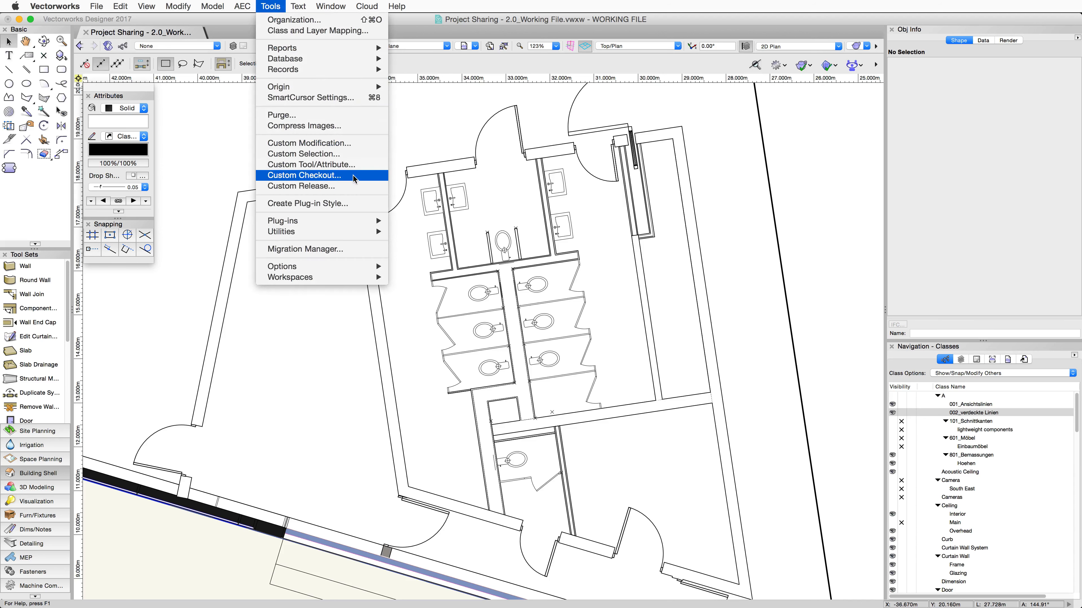
left_click(304, 176)
left_click(534, 147)
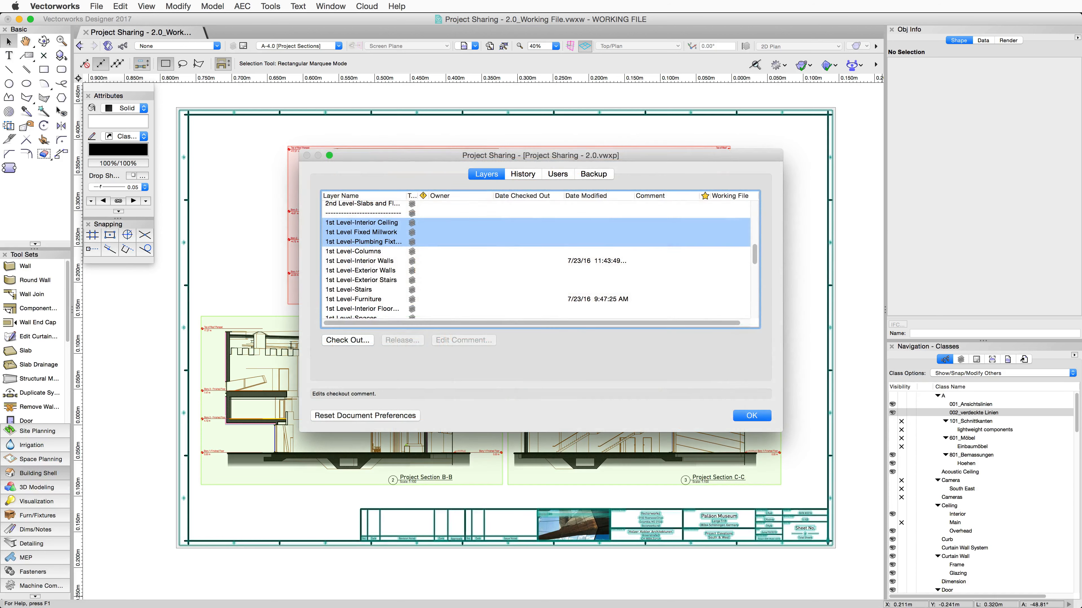
Show the design layers in the Navigation palette and open the options for the Roof-slab and wall caps layer
left_click(956, 360)
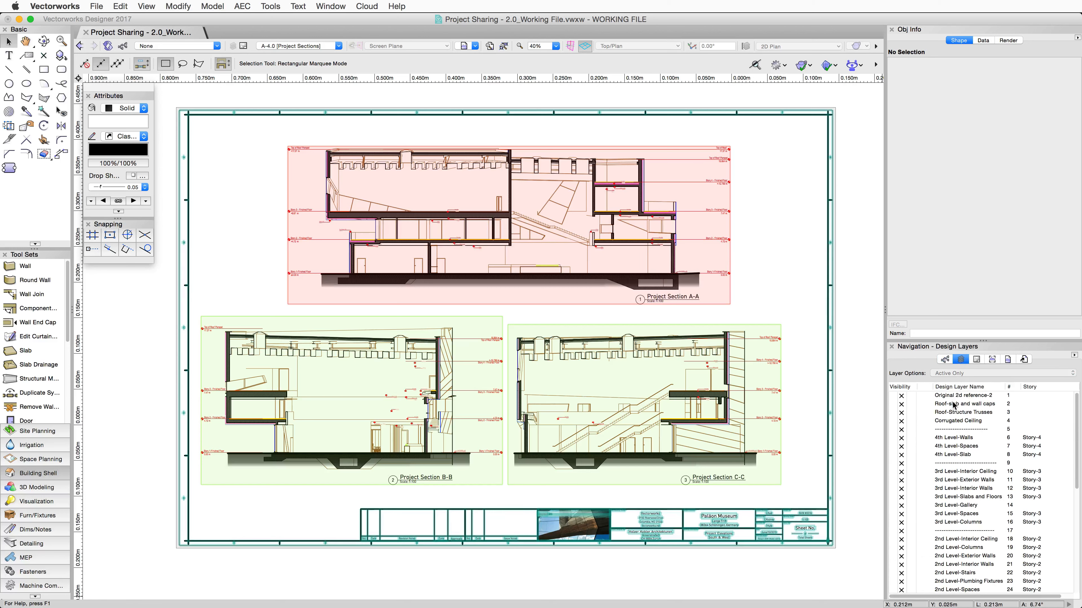
right_click(953, 405)
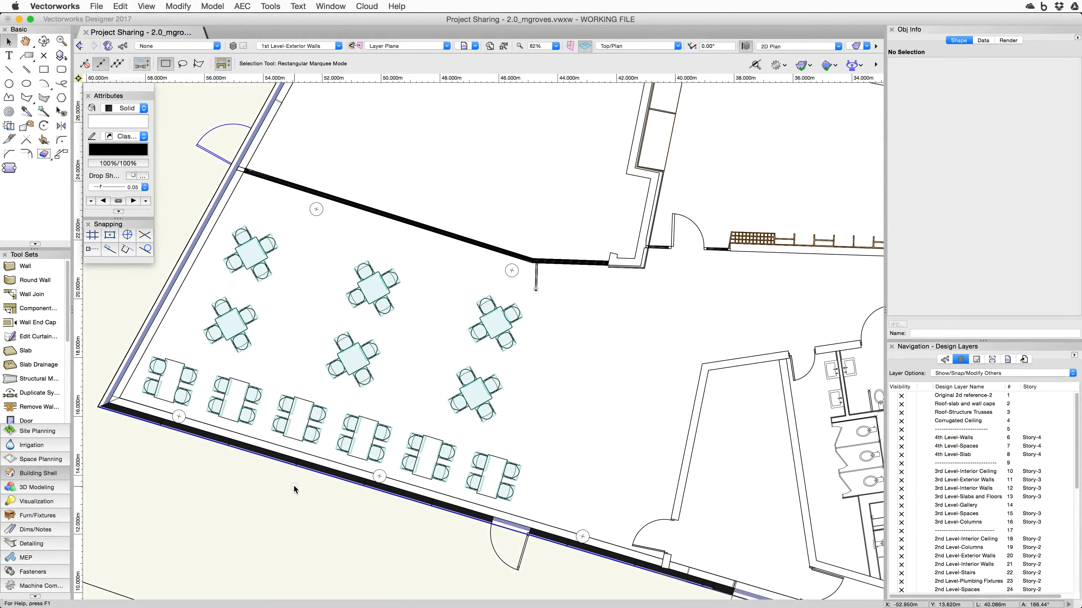
Save and commit the second user's working file with automatic release of checked-out layers and objects
left_click(102, 7)
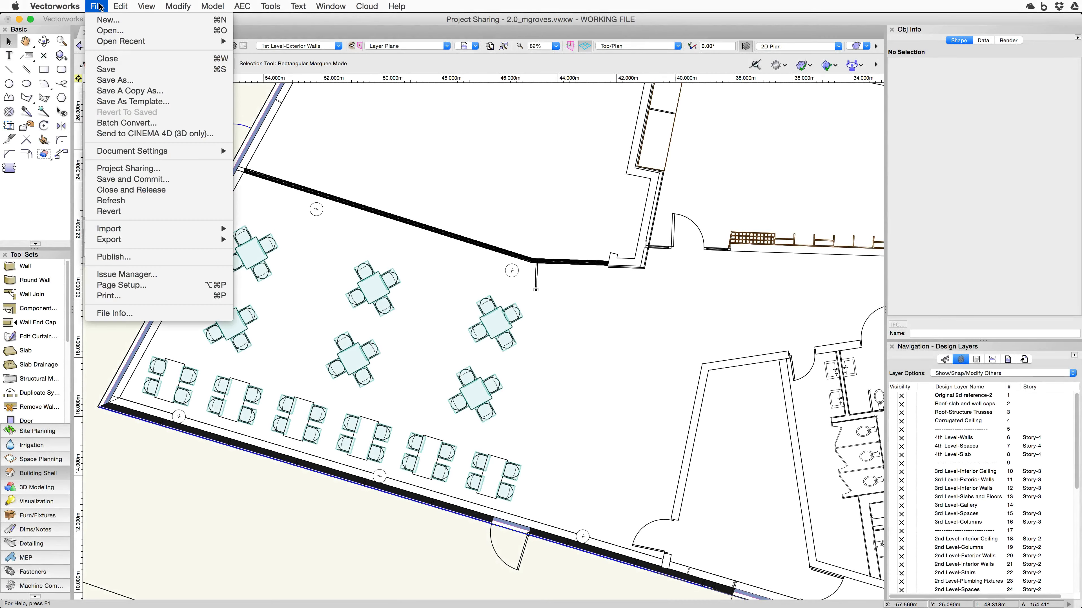
left_click(187, 180)
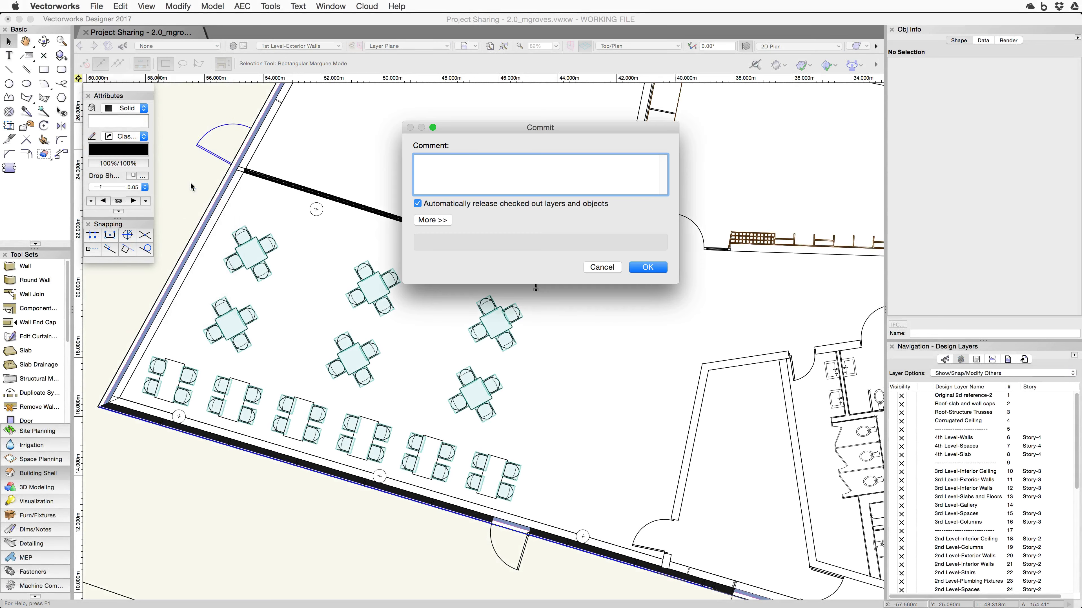
left_click(638, 269)
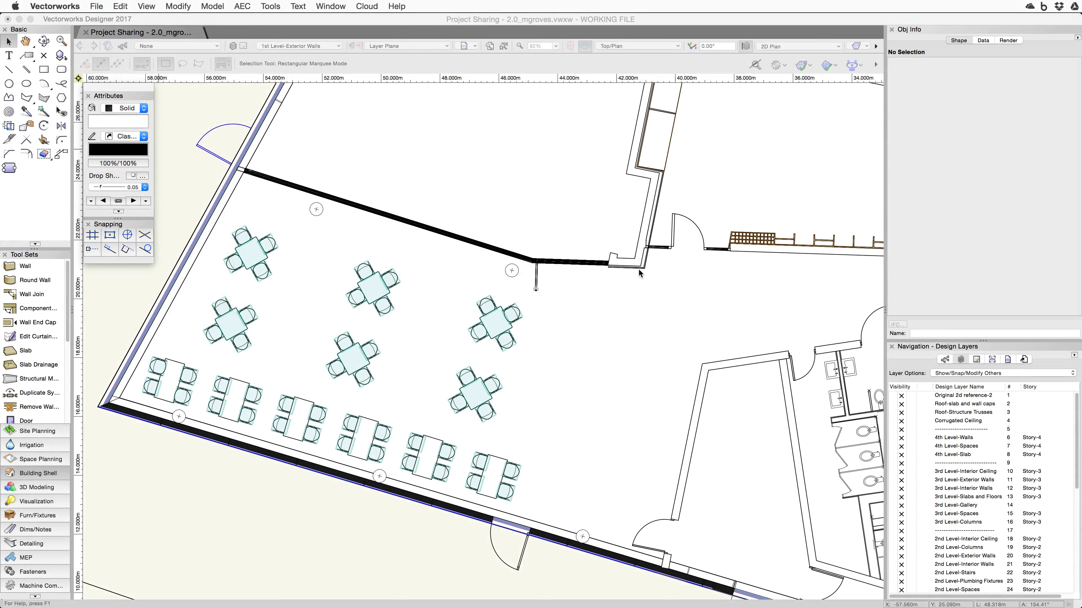